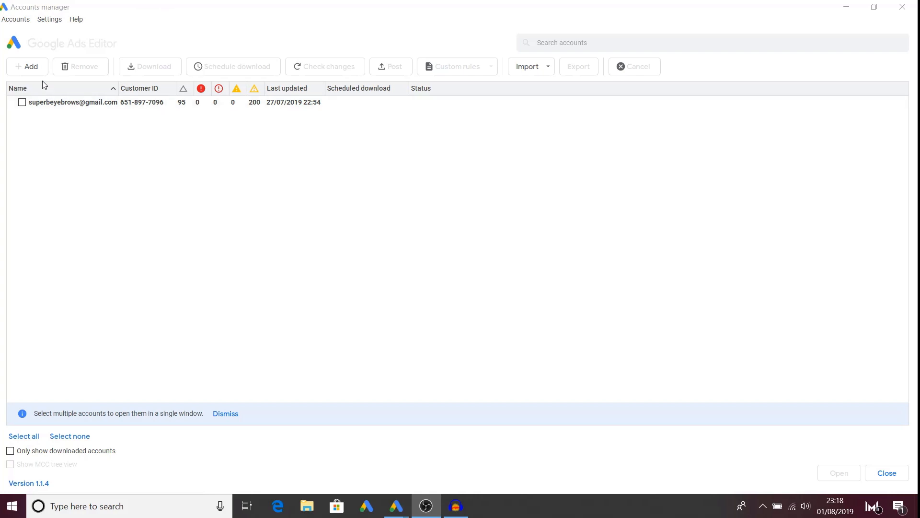
Step: Open the already downloaded account from the accounts manager for editing
{"action": "left_click", "coordinate": [40, 70]}
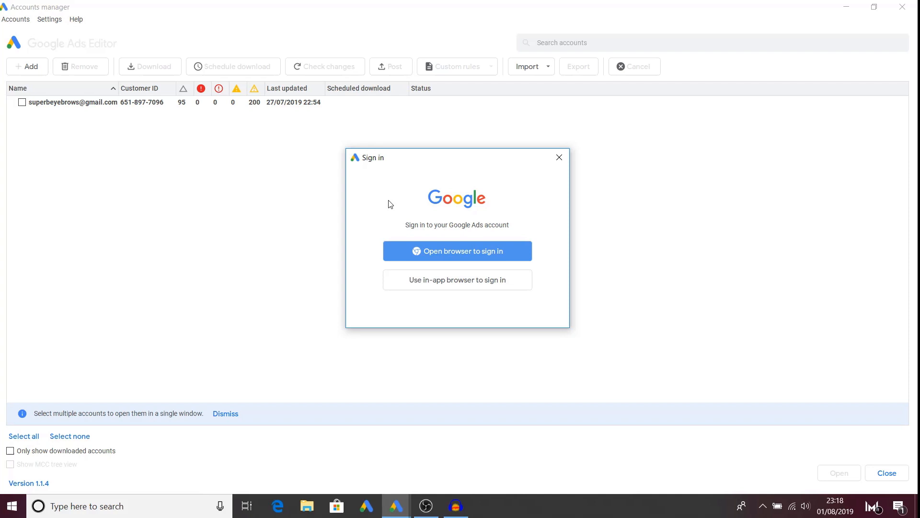
{"action": "left_click", "coordinate": [556, 160]}
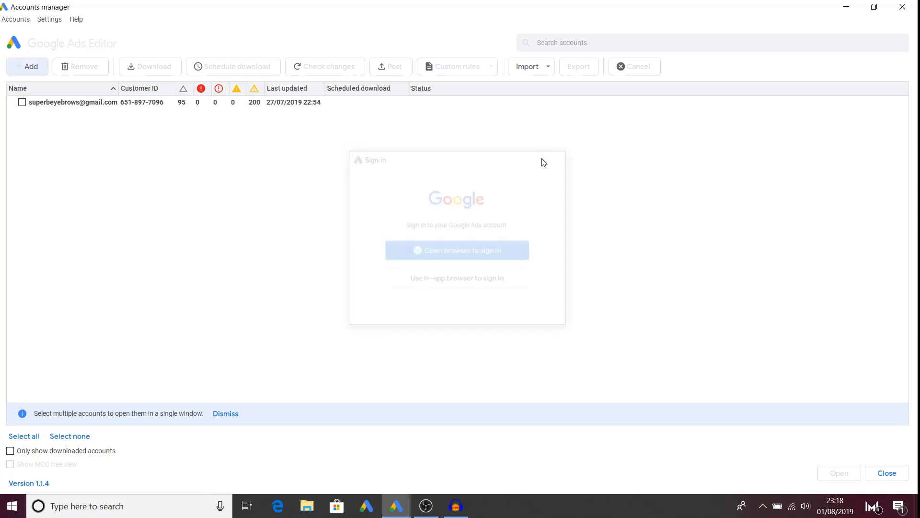
{"action": "double_click", "coordinate": [68, 102]}
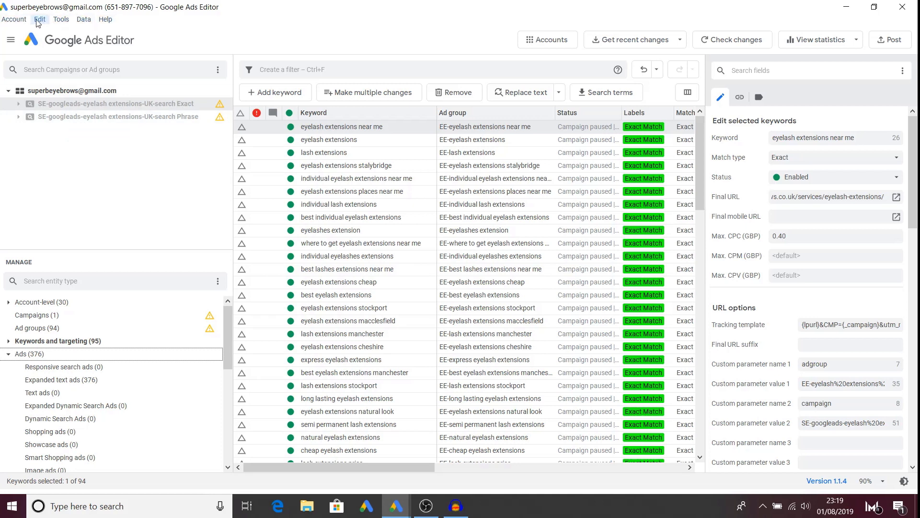
{"action": "left_click", "coordinate": [18, 23]}
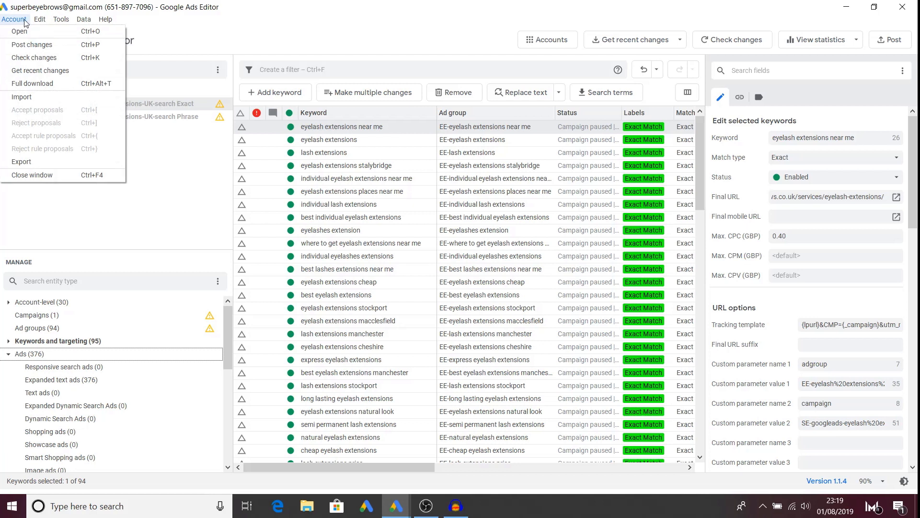
{"action": "mouse_move", "coordinate": [40, 20]}
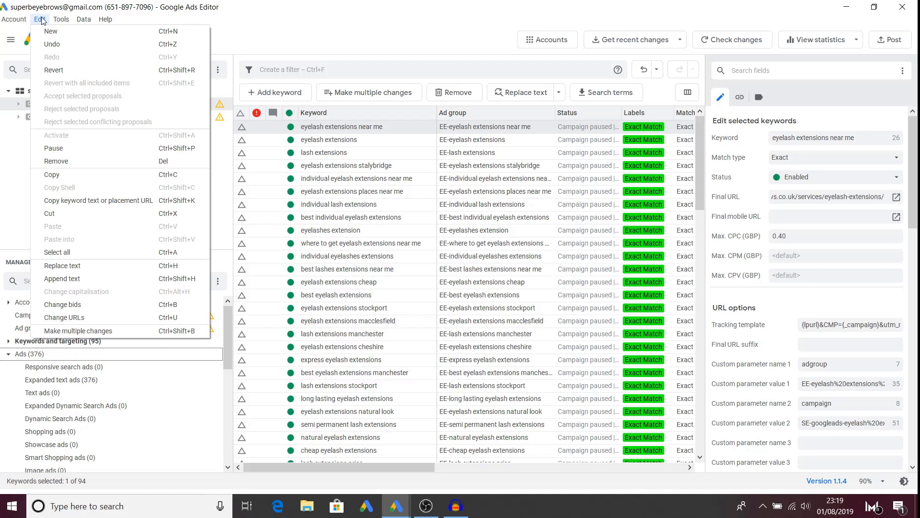
{"action": "mouse_move", "coordinate": [88, 21]}
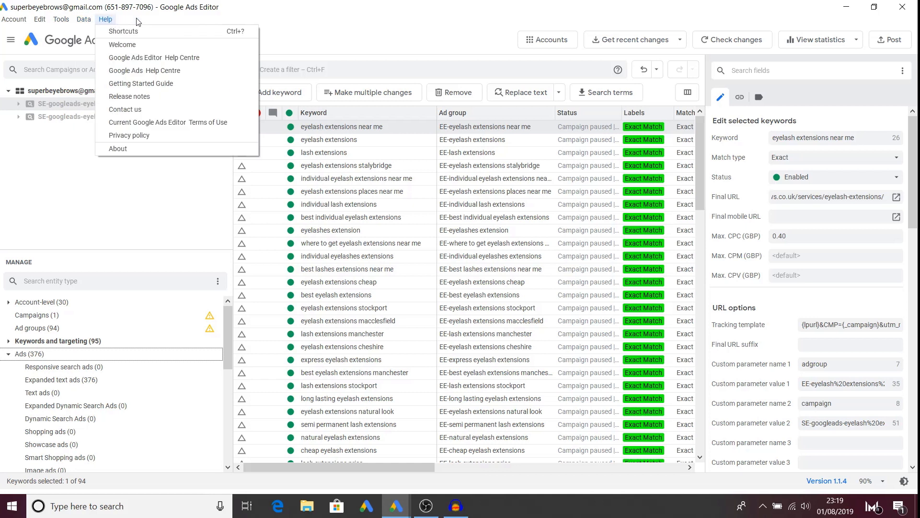
{"action": "left_click", "coordinate": [290, 31]}
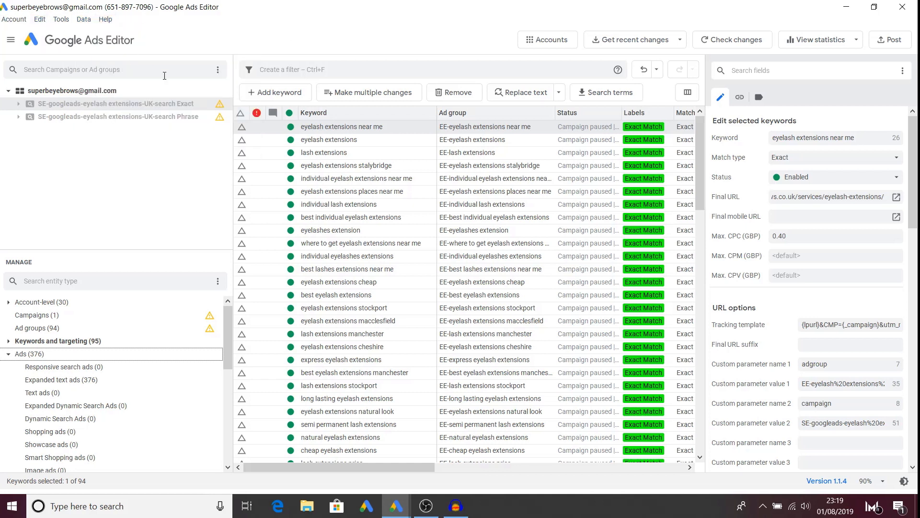
{"action": "left_click", "coordinate": [550, 41]}
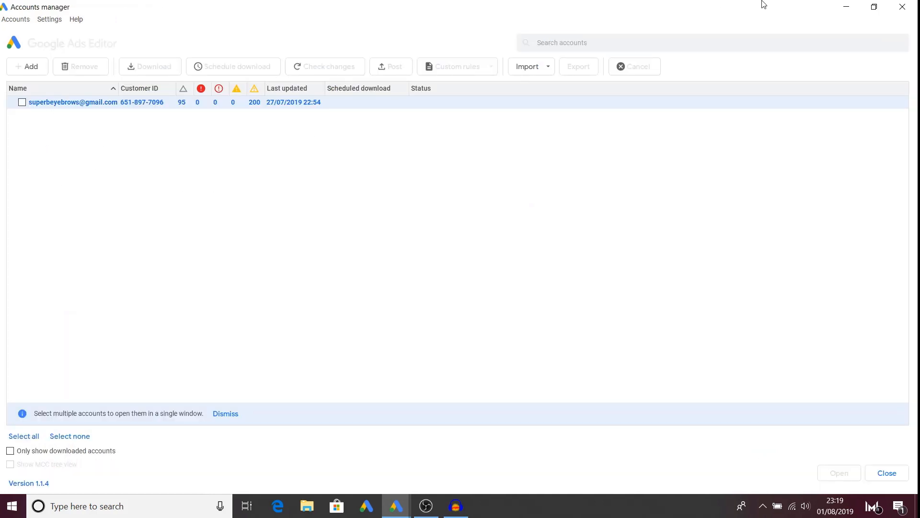
{"action": "left_click", "coordinate": [902, 6]}
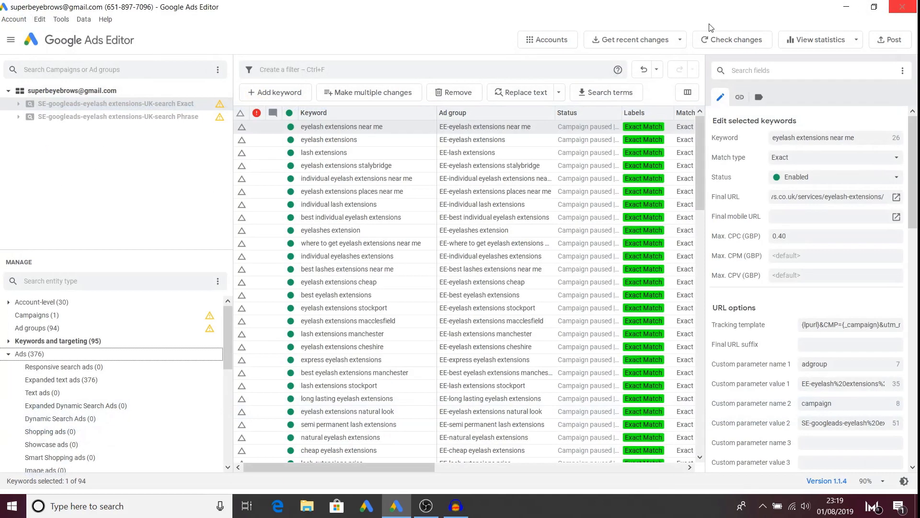
Step: Get basic recent changes for only the SE-googleads-eyelash extensions-UK-search Exact campaign, accepting the loss of unposted Phrase campaign changes, and collapse the downloaded campaign
{"action": "left_click", "coordinate": [652, 39]}
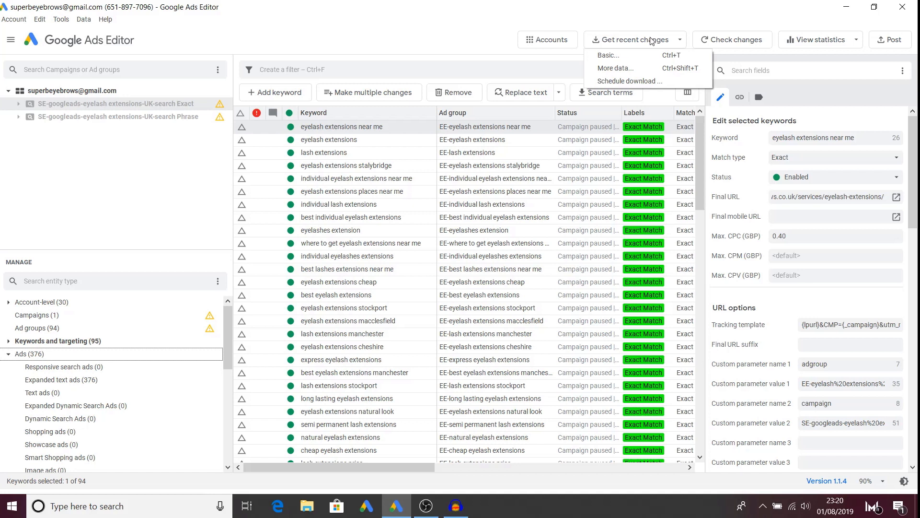
{"action": "left_click", "coordinate": [606, 56]}
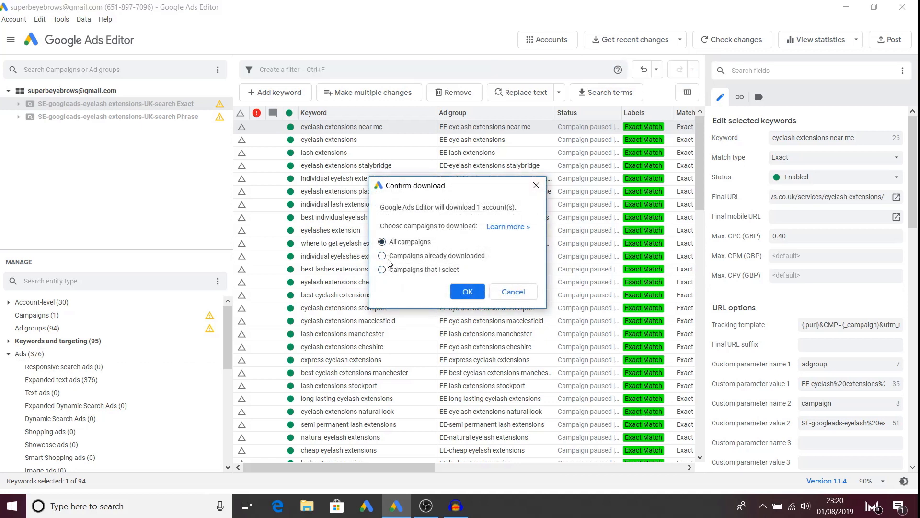
{"action": "left_click", "coordinate": [382, 270]}
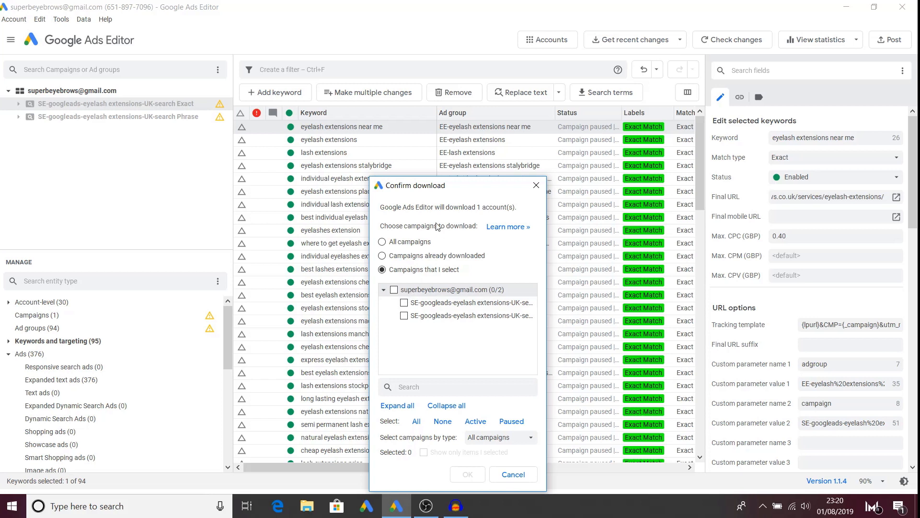
{"action": "left_click_drag", "start_coordinate": [434, 189], "coordinate": [387, 96]}
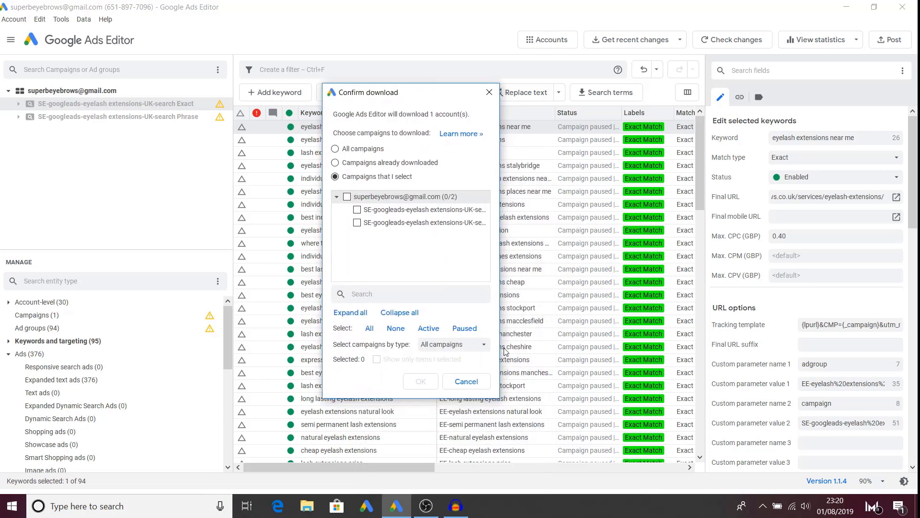
{"action": "left_click_drag", "start_coordinate": [500, 350], "coordinate": [665, 337]}
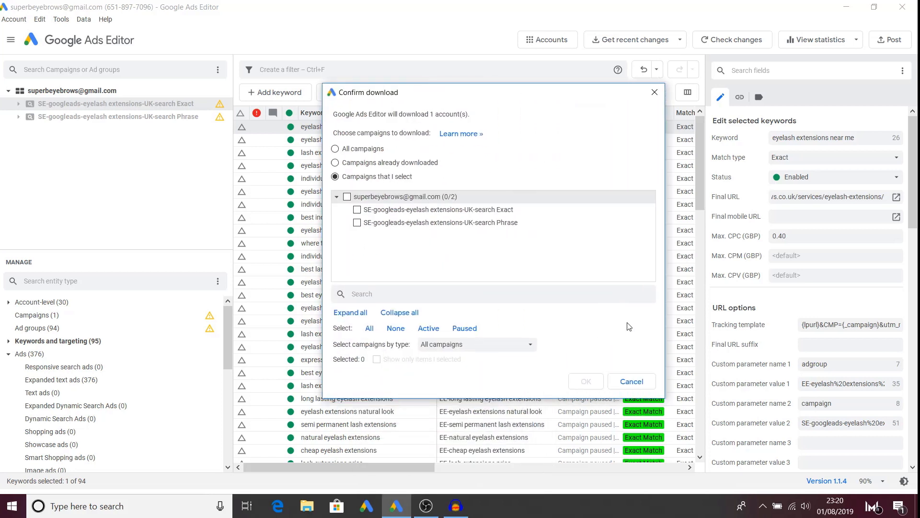
{"action": "left_click", "coordinate": [358, 210]}
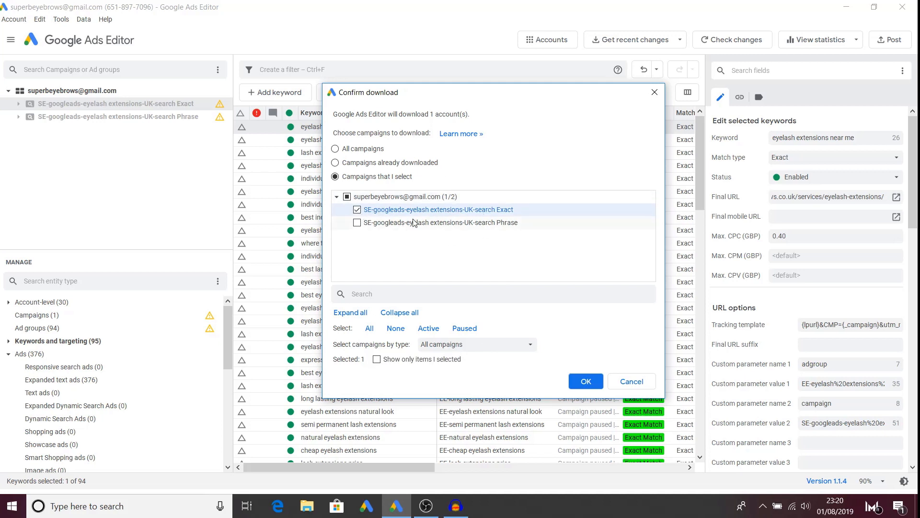
{"action": "left_click", "coordinate": [584, 383]}
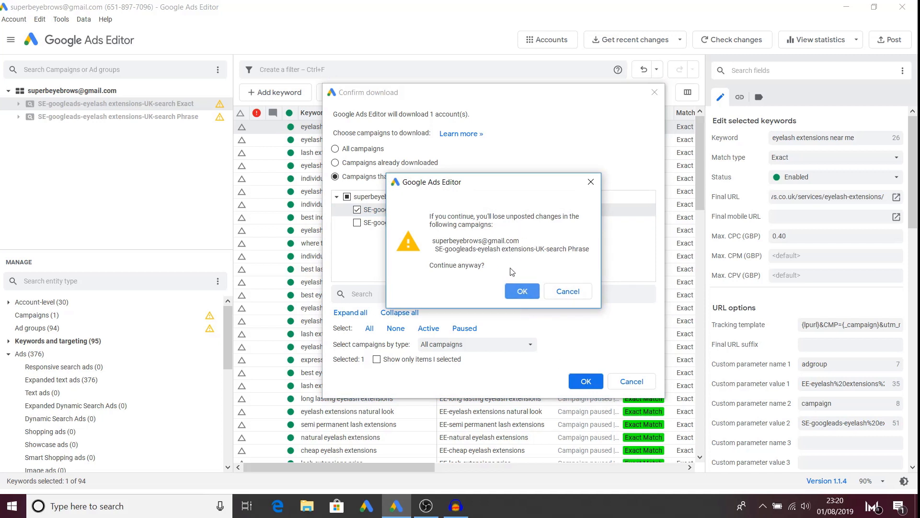
{"action": "left_click", "coordinate": [526, 292]}
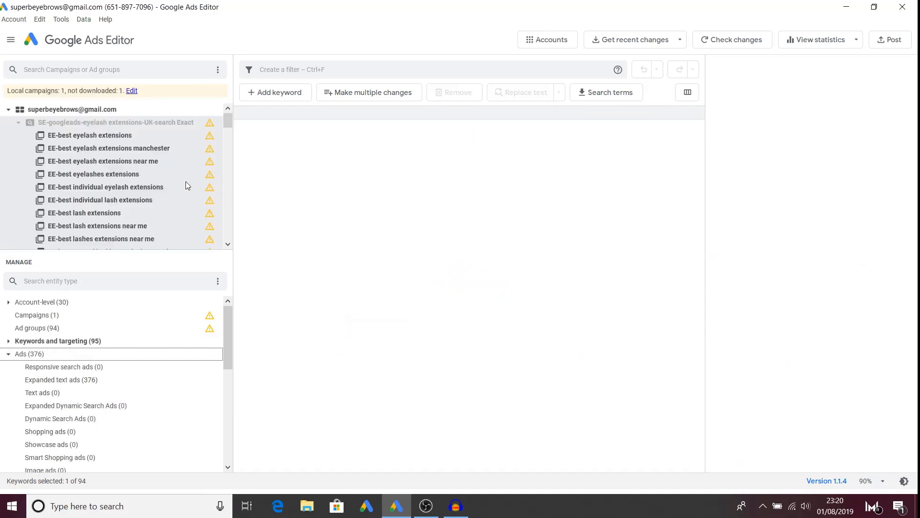
{"action": "left_click", "coordinate": [19, 120]}
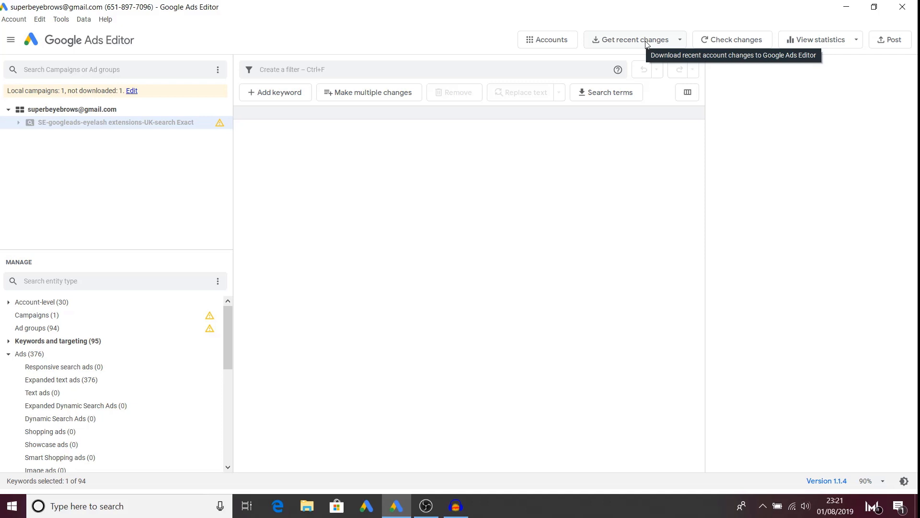
{"action": "left_click", "coordinate": [729, 43]}
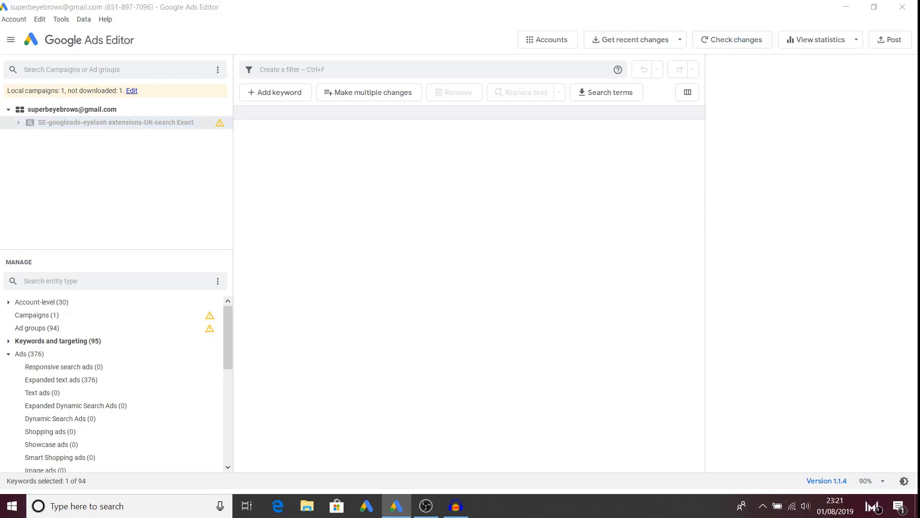
{"action": "left_click_drag", "start_coordinate": [676, 224], "coordinate": [290, 50]}
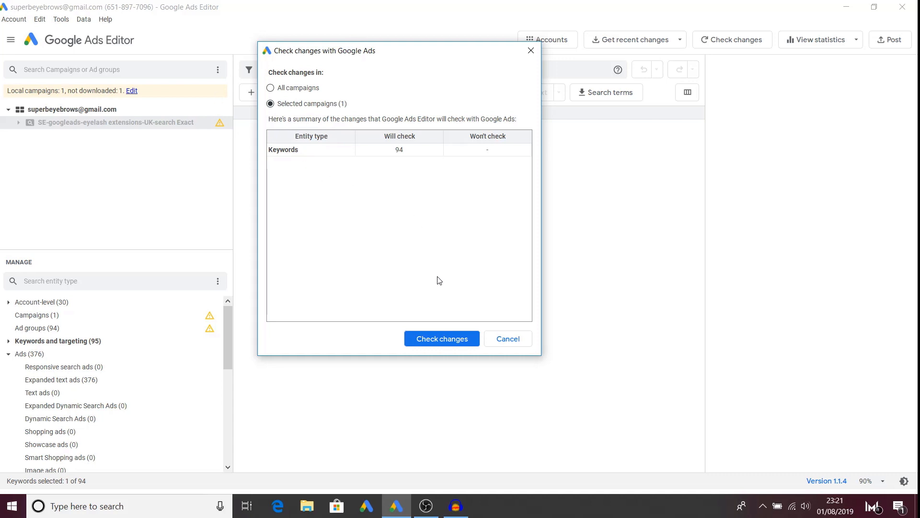
{"action": "left_click", "coordinate": [508, 339]}
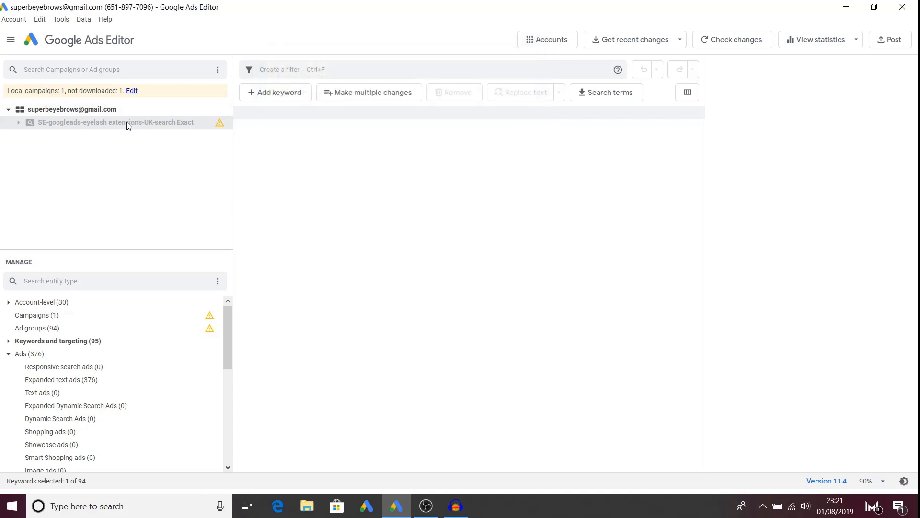
Step: Check the account's unposted changes in all campaigns with Google Ads and close the check summary
{"action": "left_click", "coordinate": [86, 111]}
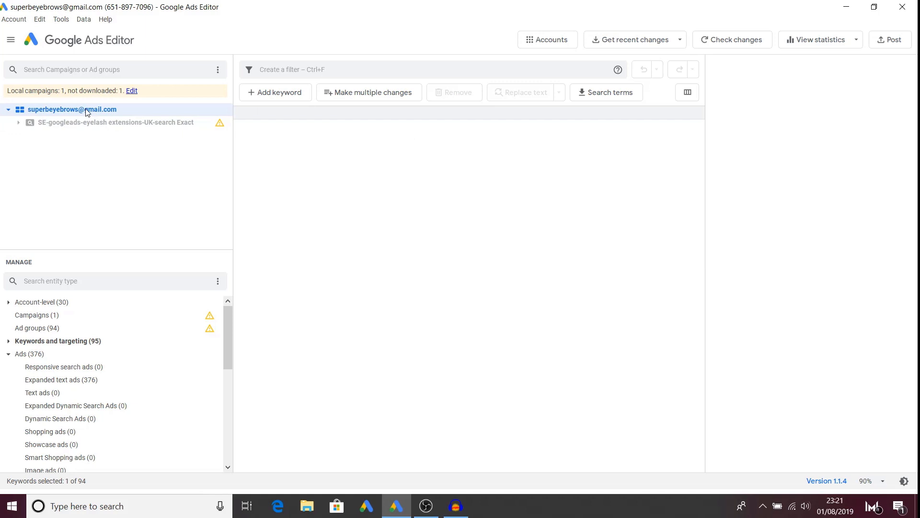
{"action": "left_click", "coordinate": [743, 39]}
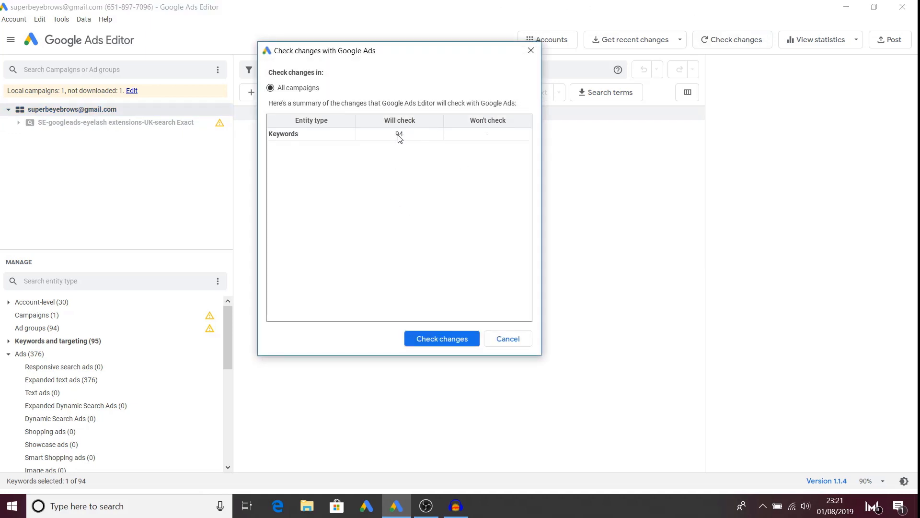
{"action": "left_click", "coordinate": [437, 343]}
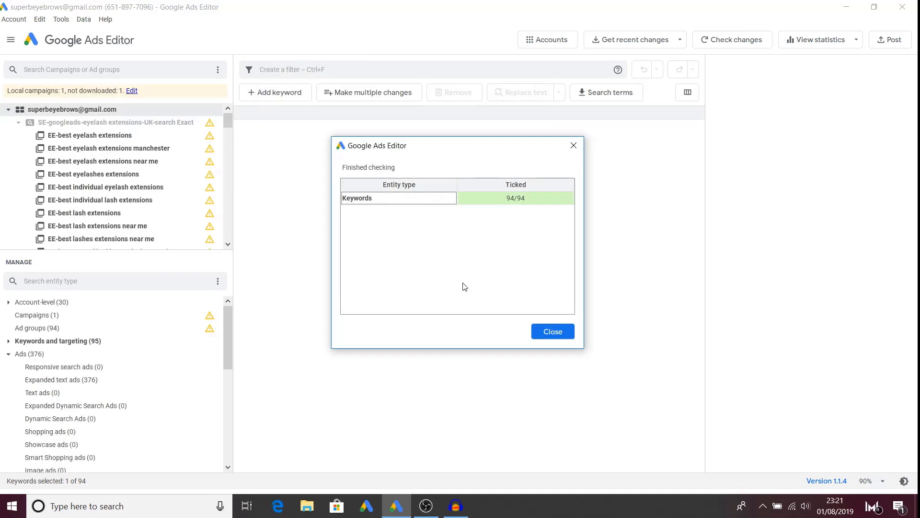
{"action": "left_click", "coordinate": [552, 331]}
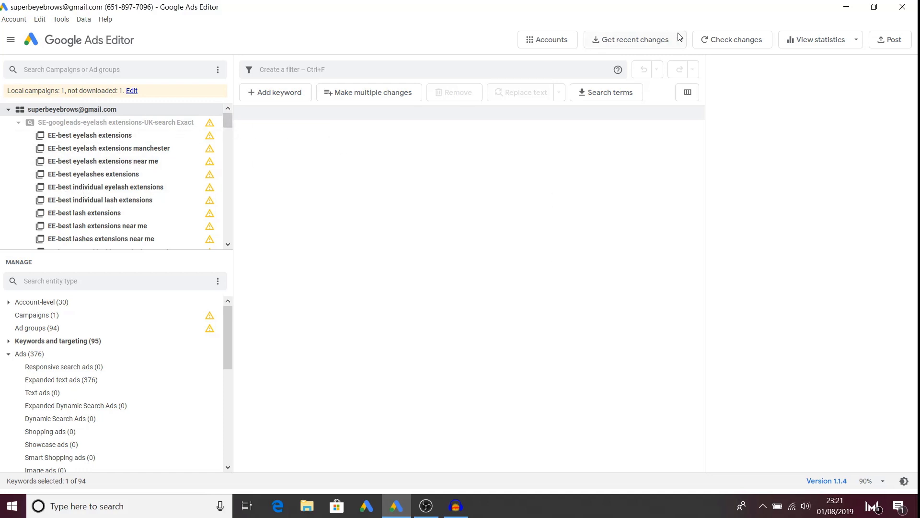
Step: Examine the date ranges and statistics categories offered for downloading statistics, without downloading any
{"action": "left_click", "coordinate": [821, 43]}
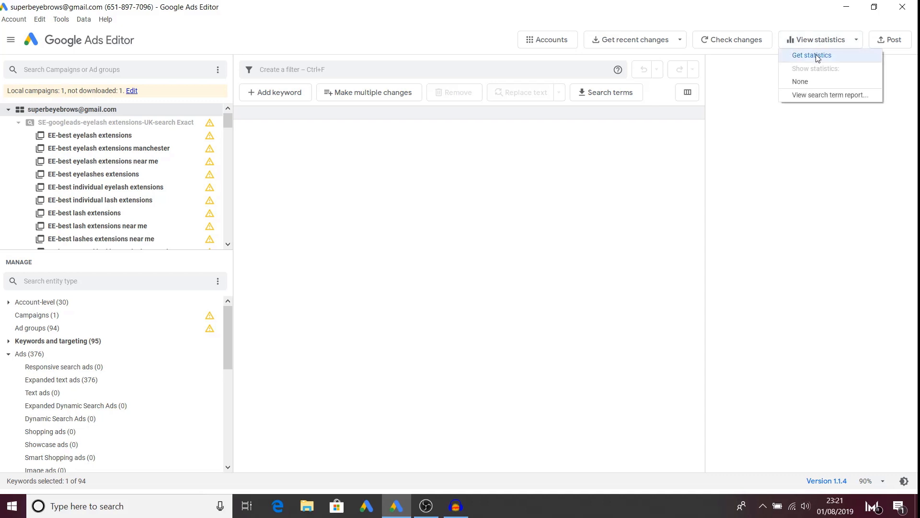
{"action": "left_click", "coordinate": [818, 57]}
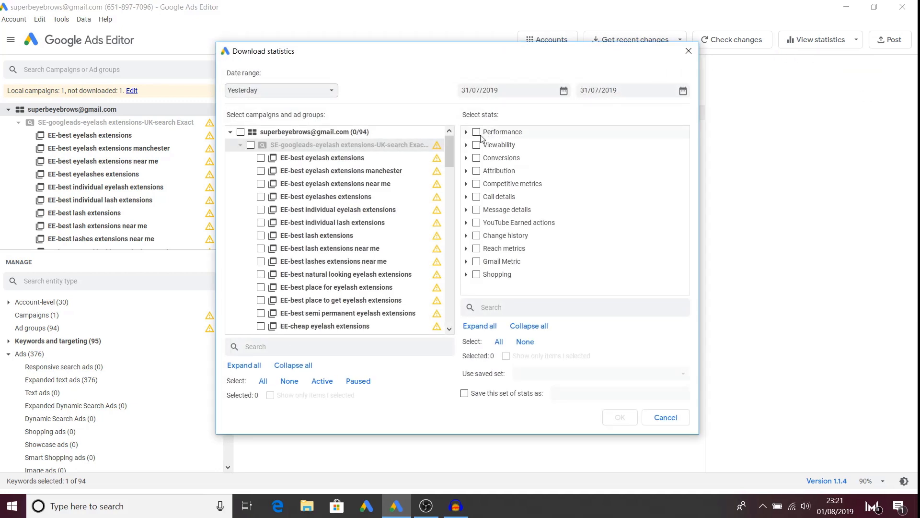
{"action": "left_click", "coordinate": [299, 91]}
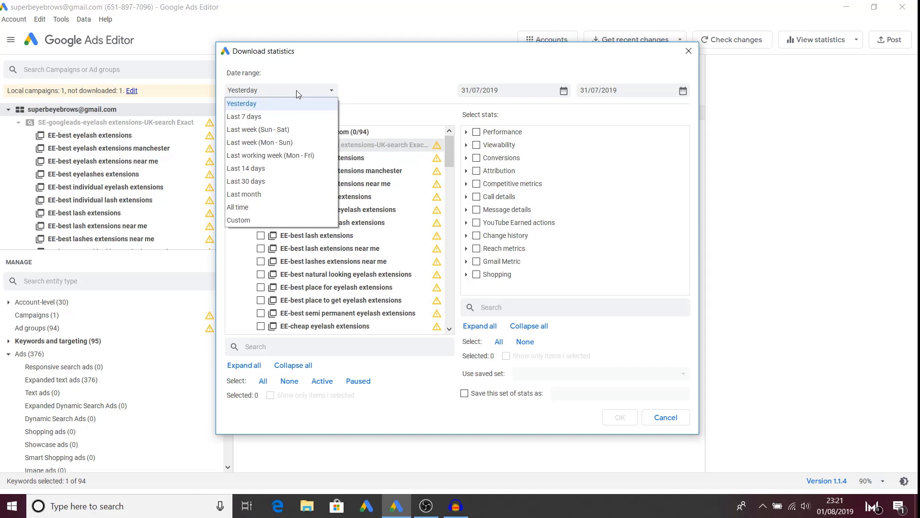
{"action": "left_click", "coordinate": [359, 87]}
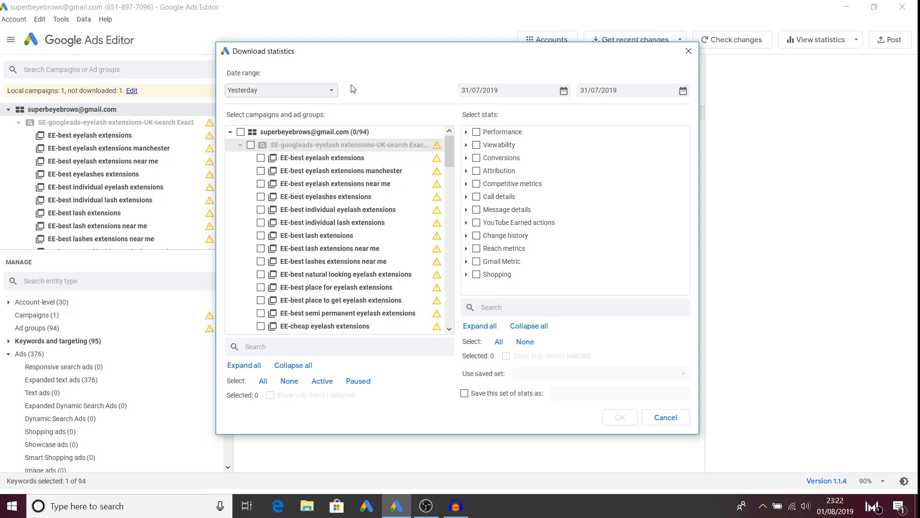
{"action": "left_click", "coordinate": [689, 52]}
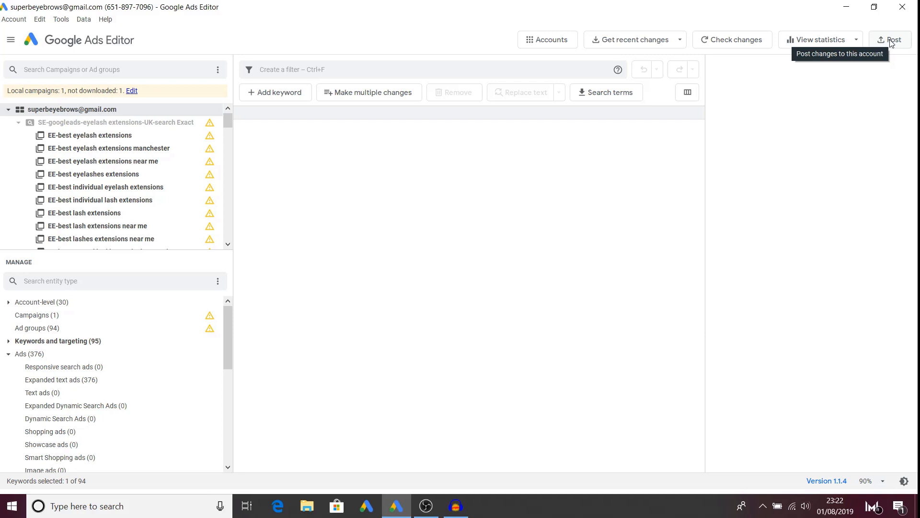
Step: Post the account's keyword changes in all campaigns to Google Ads and close the posting summary
{"action": "left_click", "coordinate": [895, 43]}
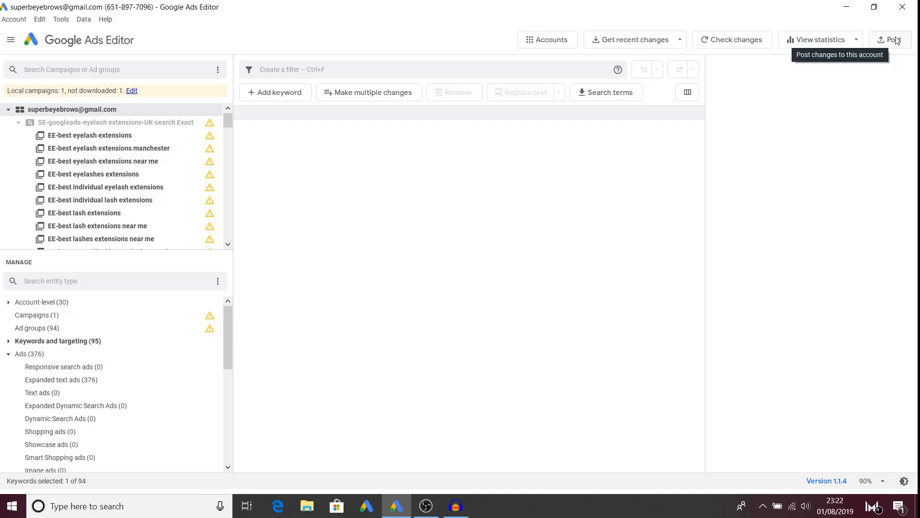
{"action": "left_click", "coordinate": [896, 40]}
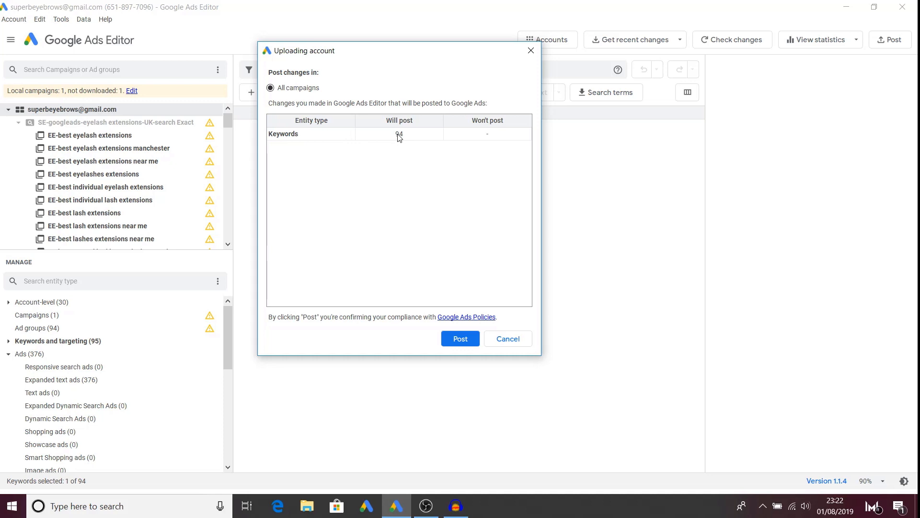
{"action": "left_click", "coordinate": [462, 341]}
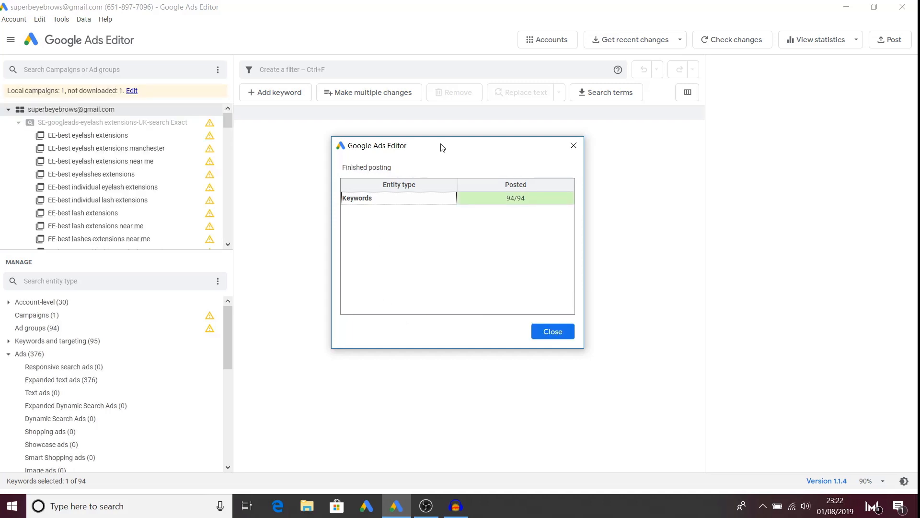
{"action": "left_click", "coordinate": [553, 331]}
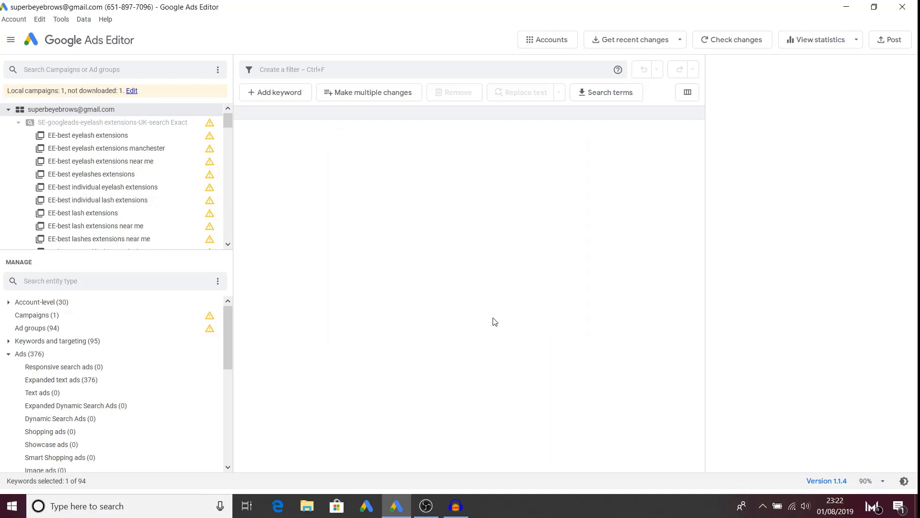
Step: Examine the ad groups of the SE-googleads-eyelash extensions-UK-search Exact campaign in the account tree, leaving the campaign selected and collapsed
{"action": "left_click", "coordinate": [103, 124]}
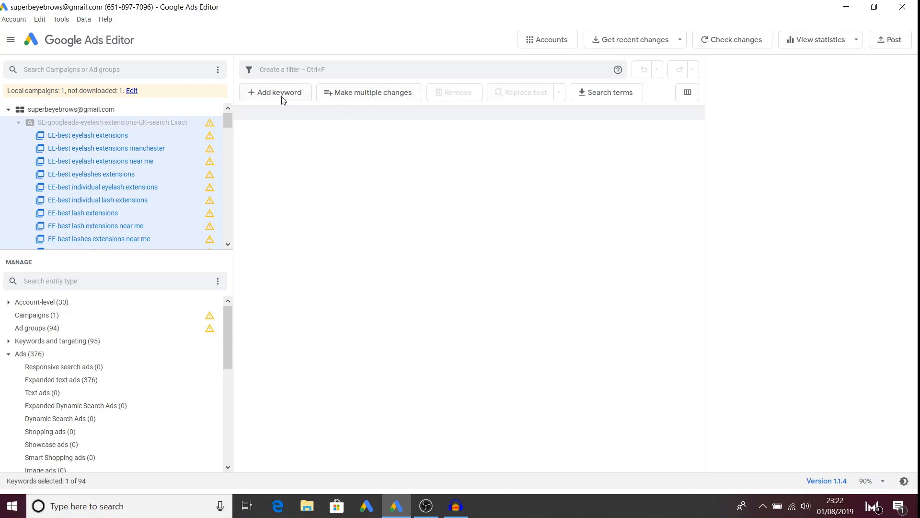
{"action": "left_click", "coordinate": [18, 123]}
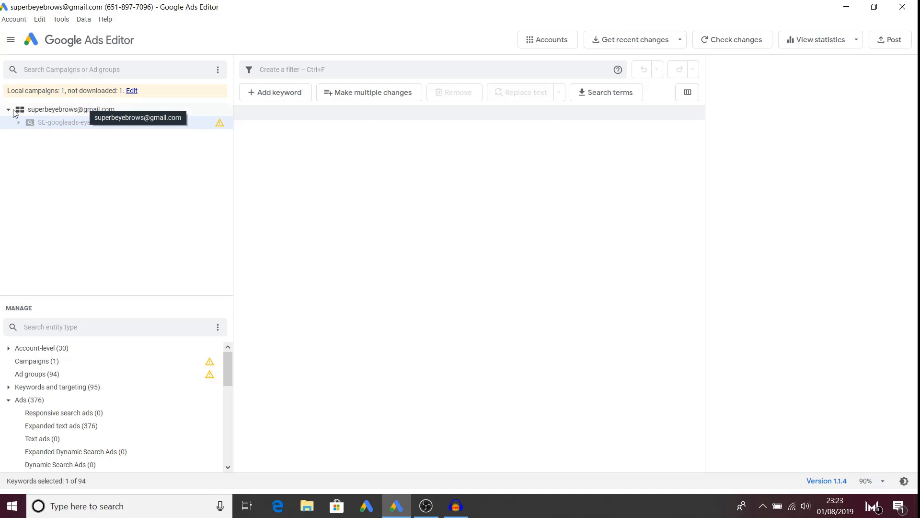
{"action": "left_click", "coordinate": [40, 111]}
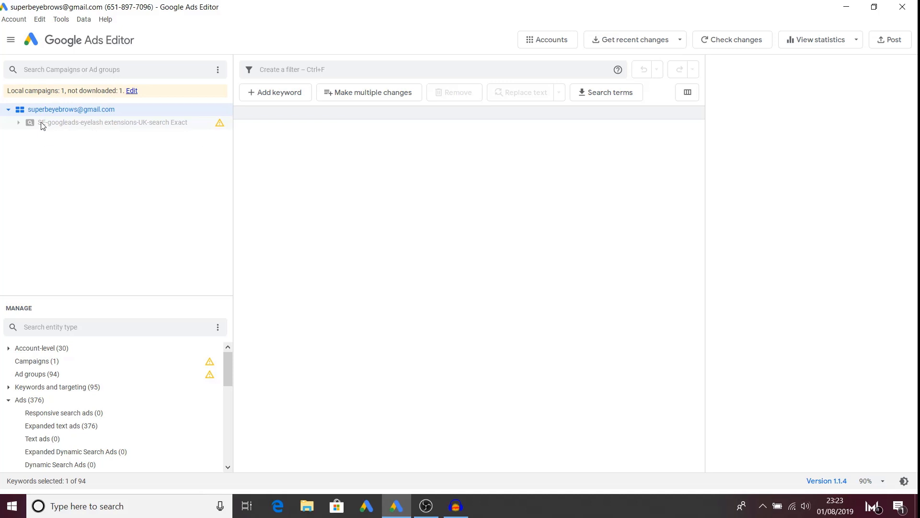
{"action": "left_click", "coordinate": [42, 125]}
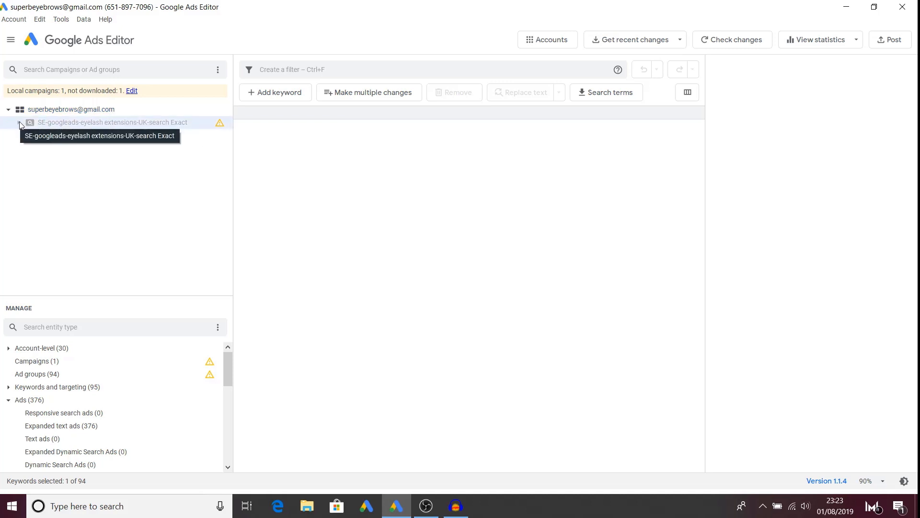
{"action": "left_click", "coordinate": [19, 123]}
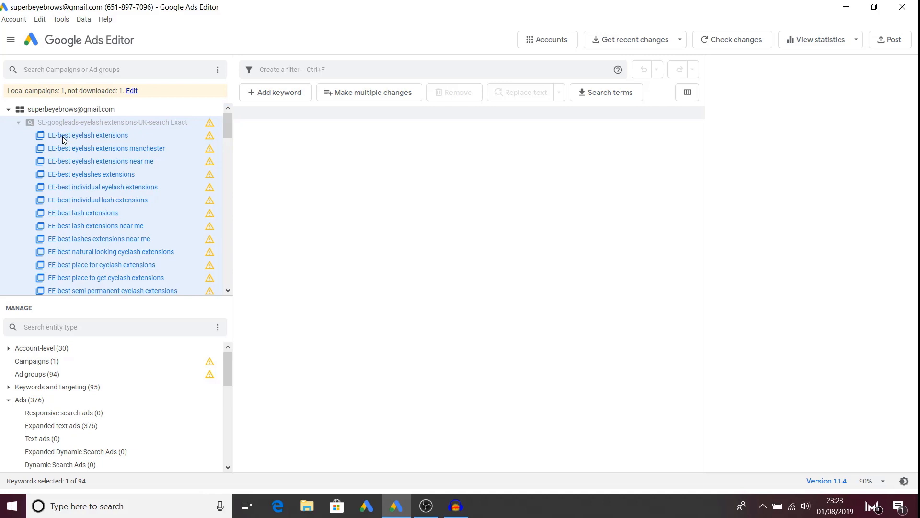
{"action": "left_click", "coordinate": [19, 122]}
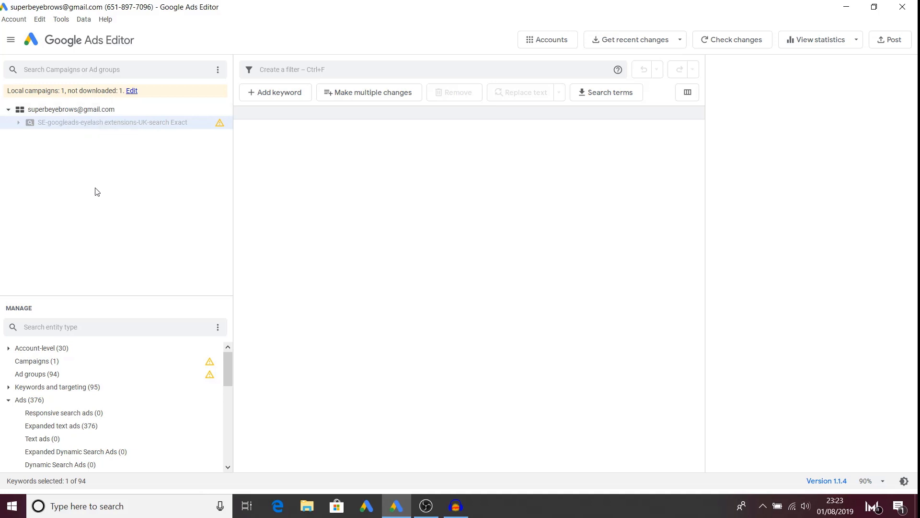
Step: Enlarge the Manage list with its Ads category collapsed, and review the Exact campaign's ad groups once more
{"action": "left_click_drag", "start_coordinate": [134, 294], "coordinate": [138, 264]}
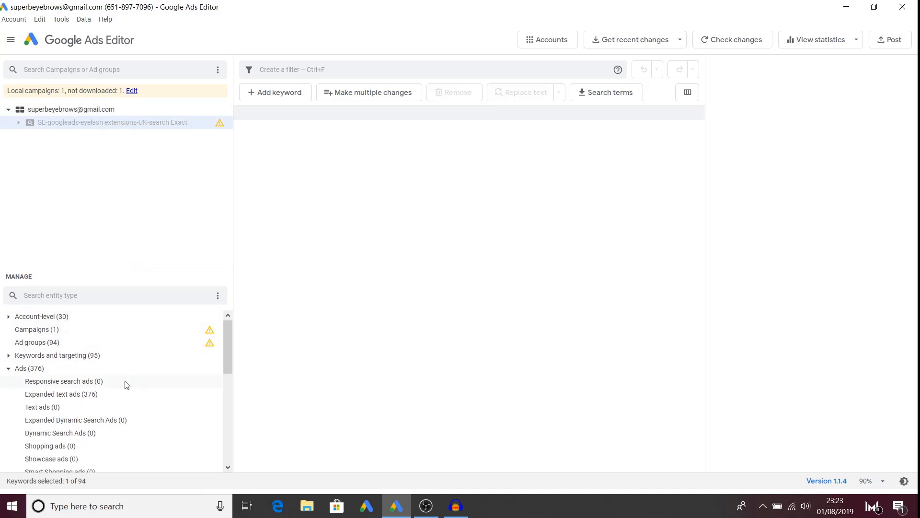
{"action": "left_click", "coordinate": [8, 368]}
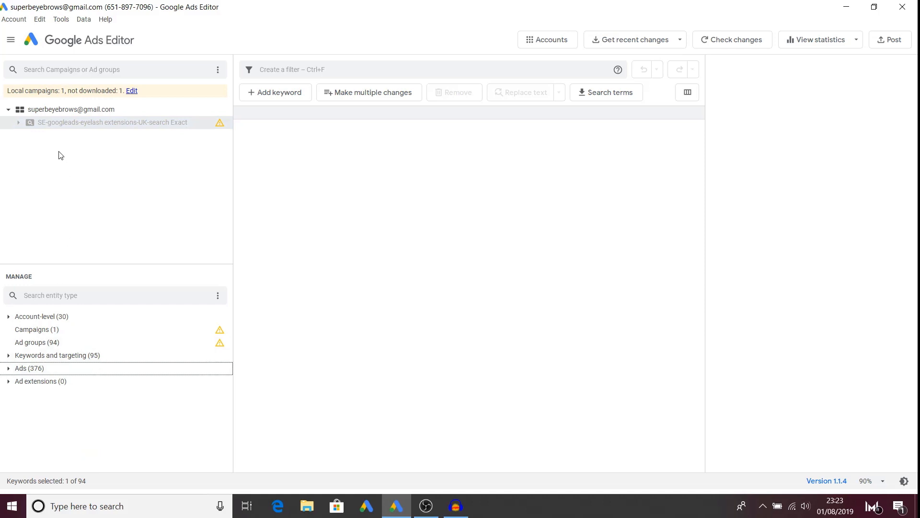
{"action": "double_click", "coordinate": [67, 123]}
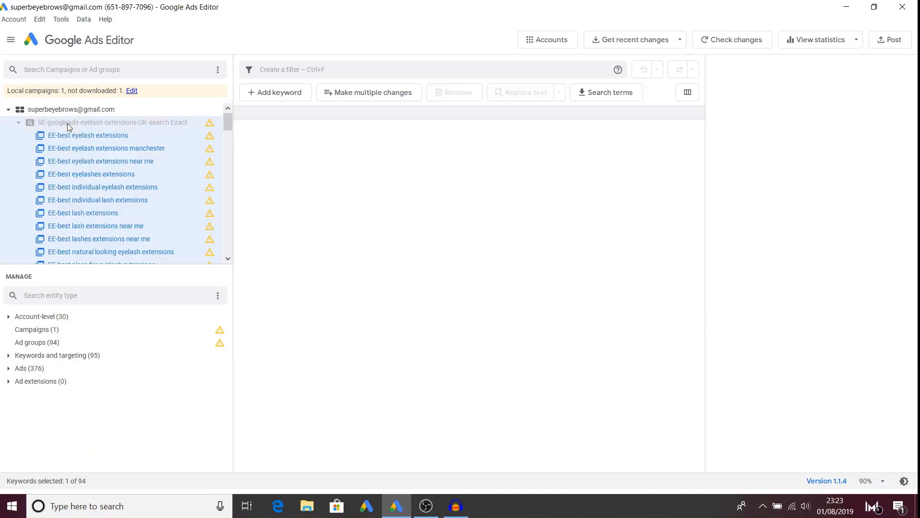
{"action": "left_click", "coordinate": [20, 123]}
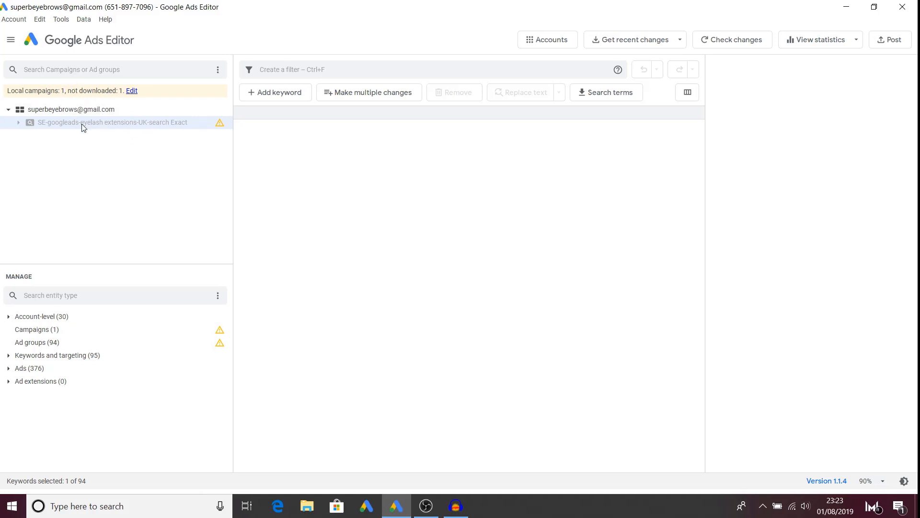
{"action": "left_click", "coordinate": [19, 123]}
{"action": "left_click", "coordinate": [19, 123]}
Step: View the Exact campaign's keywords and its negative keywords, widening the Negative keyword column to show its full heading
{"action": "left_click", "coordinate": [9, 356]}
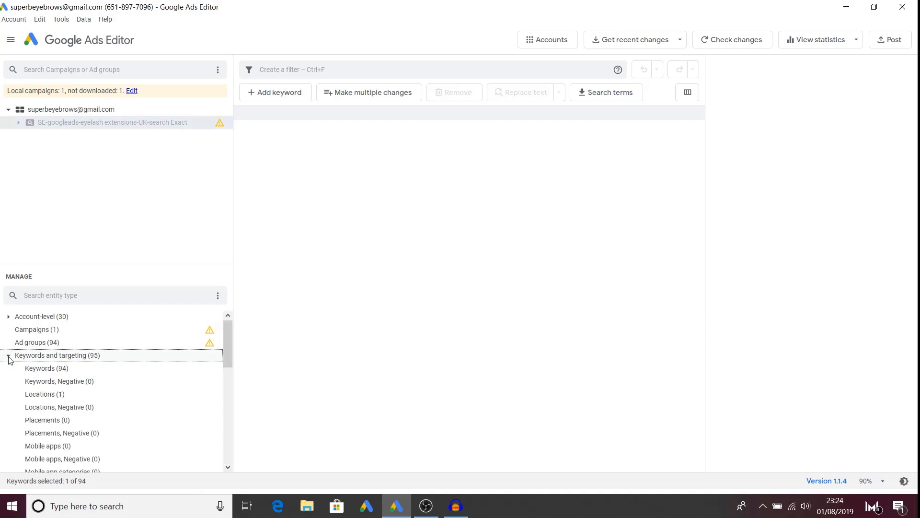
{"action": "left_click", "coordinate": [50, 370]}
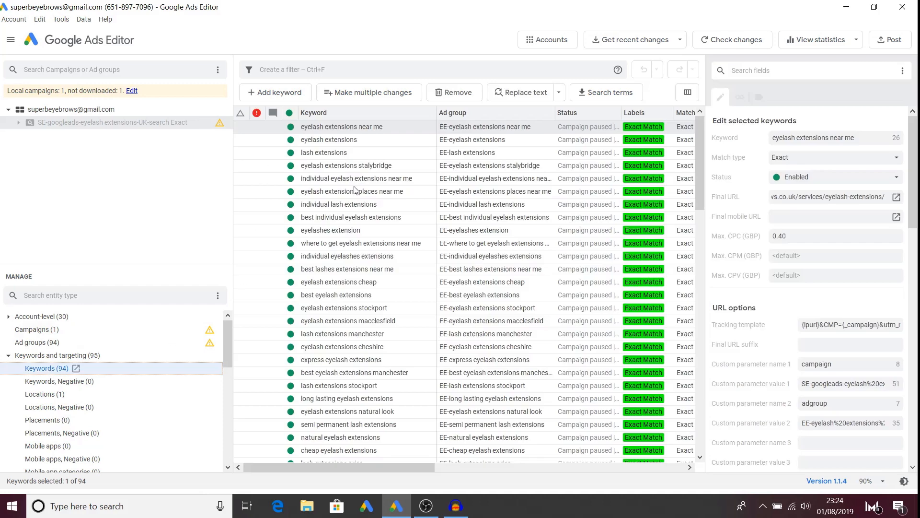
{"action": "left_click", "coordinate": [76, 383]}
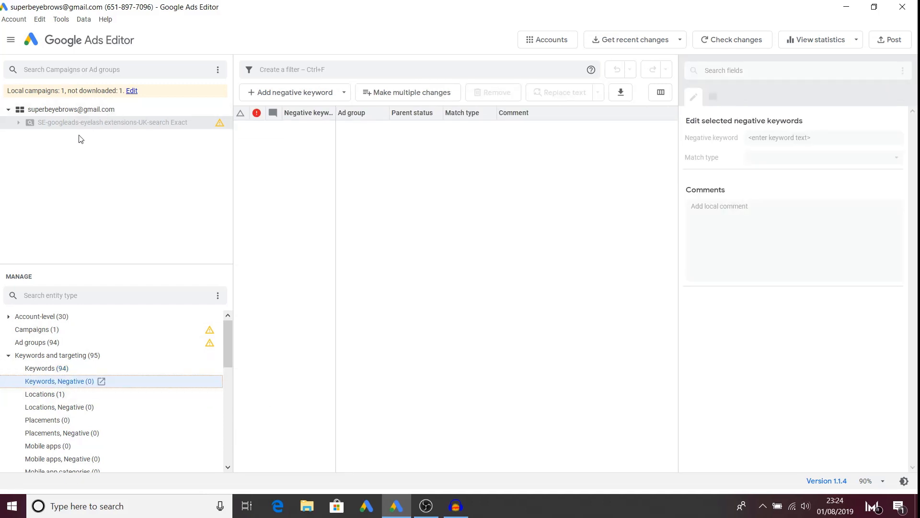
{"action": "left_click", "coordinate": [336, 111]}
{"action": "left_click_drag", "start_coordinate": [336, 113], "coordinate": [364, 113]}
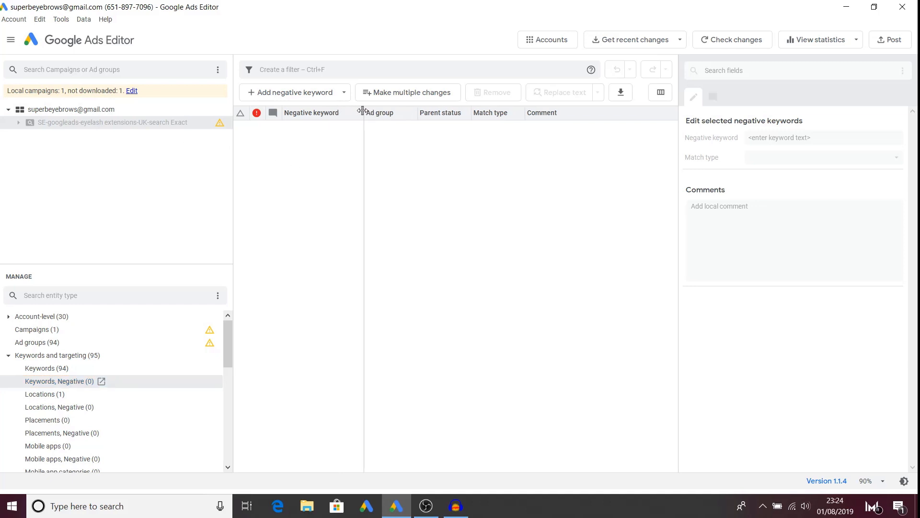
Step: View the Exact campaign's targeted and negative locations, followed by its placements and negative placements
{"action": "left_click", "coordinate": [46, 394]}
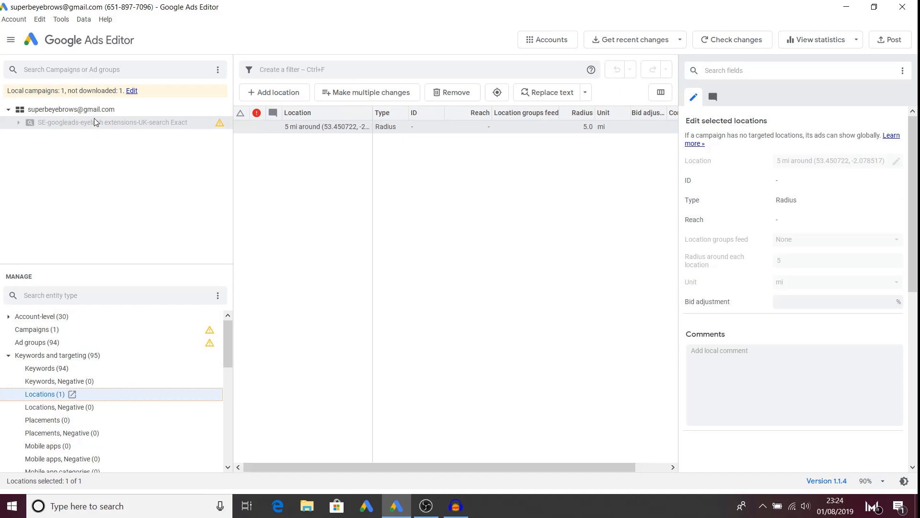
{"action": "left_click", "coordinate": [67, 409]}
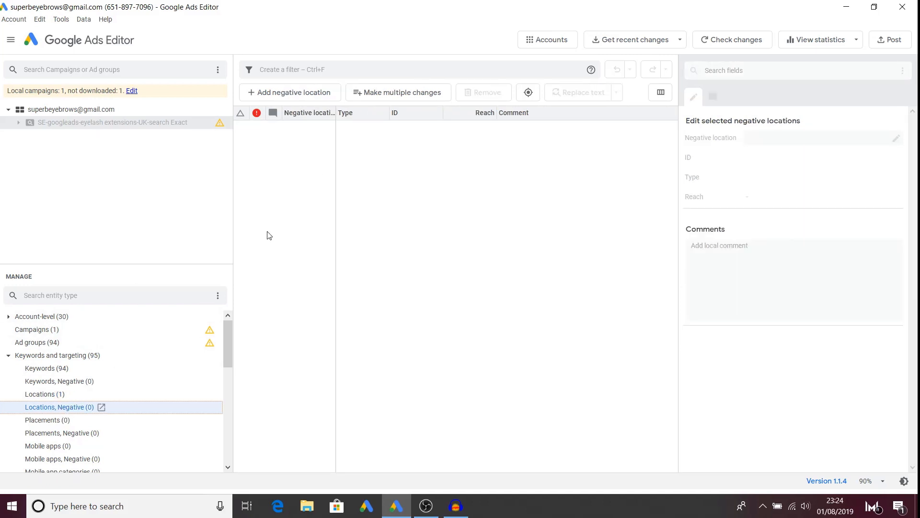
{"action": "left_click", "coordinate": [54, 422]}
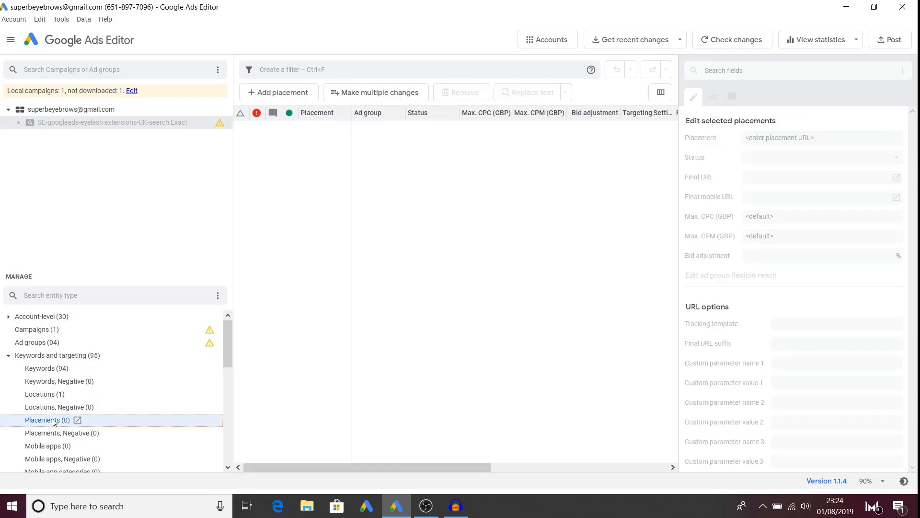
{"action": "scroll", "coordinate": [70, 400], "scroll_direction": "down", "scroll_amount": 3}
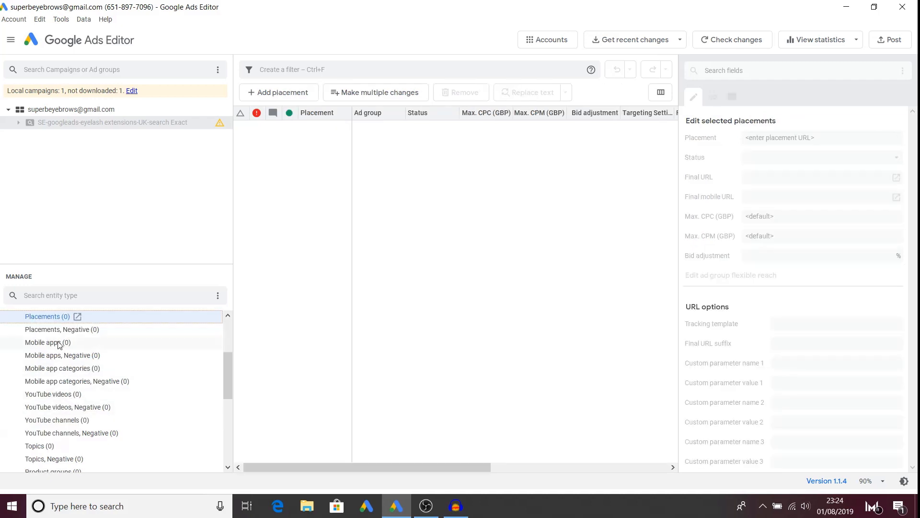
{"action": "left_click", "coordinate": [45, 330]}
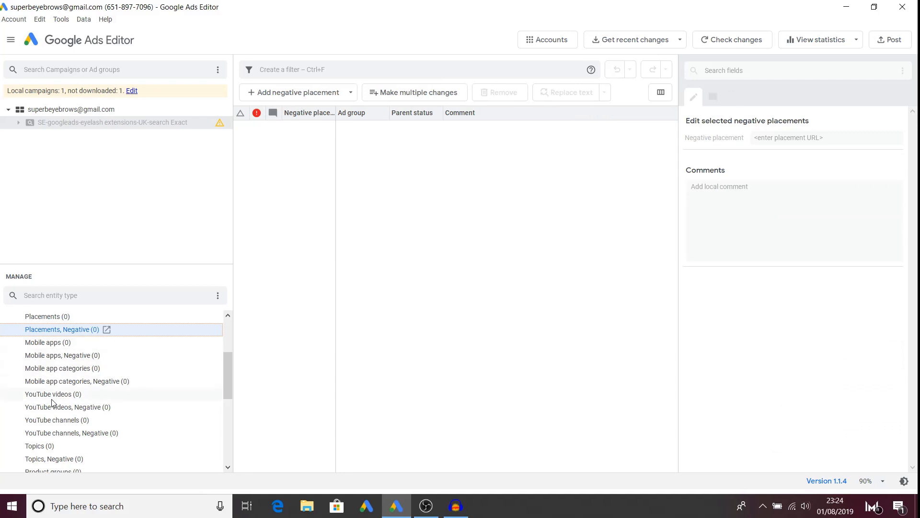
Step: Examine the targeting types from mobile apps to IP exclusions, reopen the campaign's keywords, and collapse the Keywords and targeting category
{"action": "scroll", "coordinate": [52, 402], "scroll_direction": "down", "scroll_amount": 6}
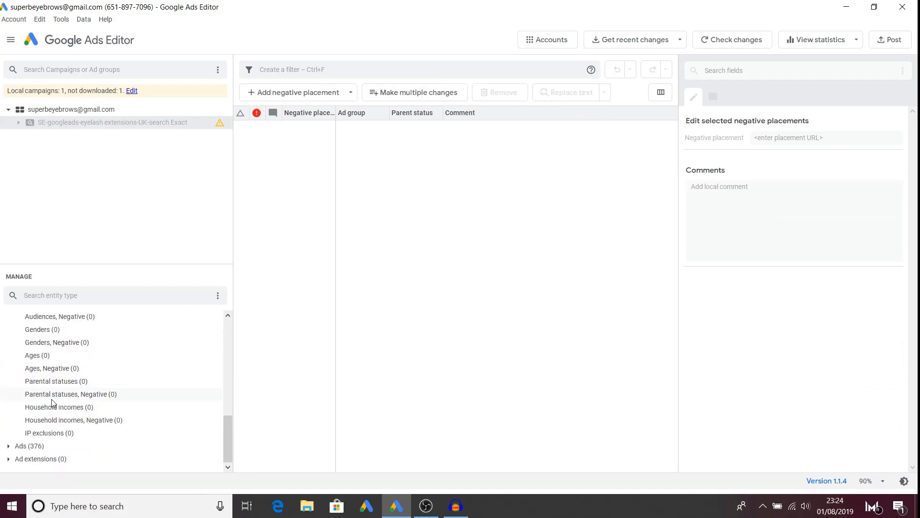
{"action": "scroll", "coordinate": [52, 402], "scroll_direction": "up", "scroll_amount": 6}
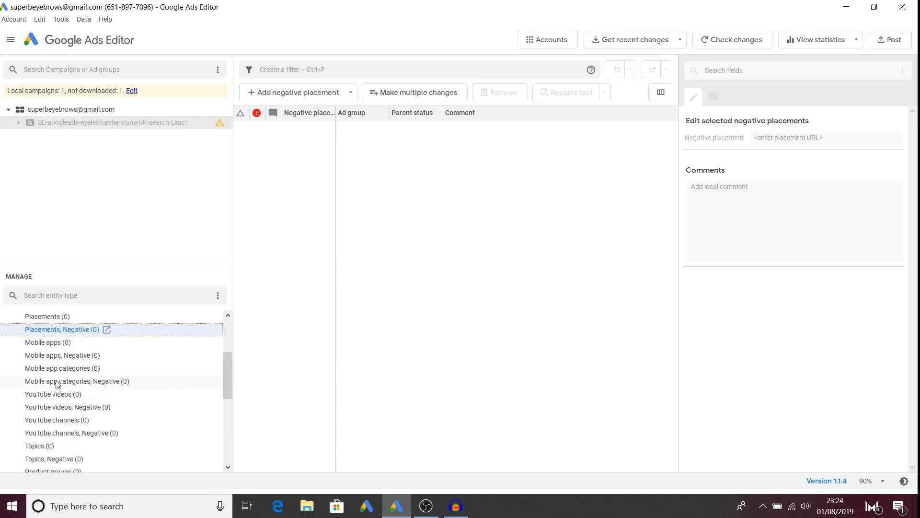
{"action": "scroll", "coordinate": [47, 383], "scroll_direction": "down", "scroll_amount": 3}
{"action": "scroll", "coordinate": [49, 401], "scroll_direction": "up", "scroll_amount": 6}
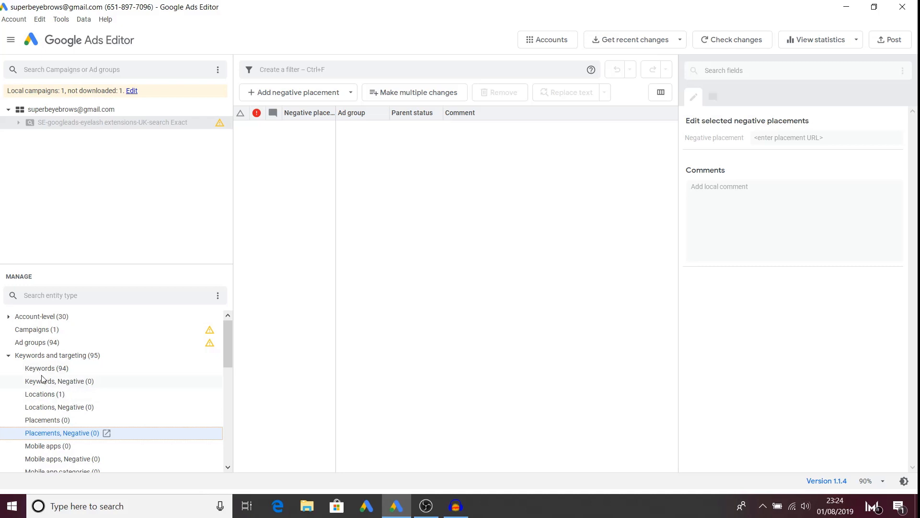
{"action": "left_click", "coordinate": [64, 372]}
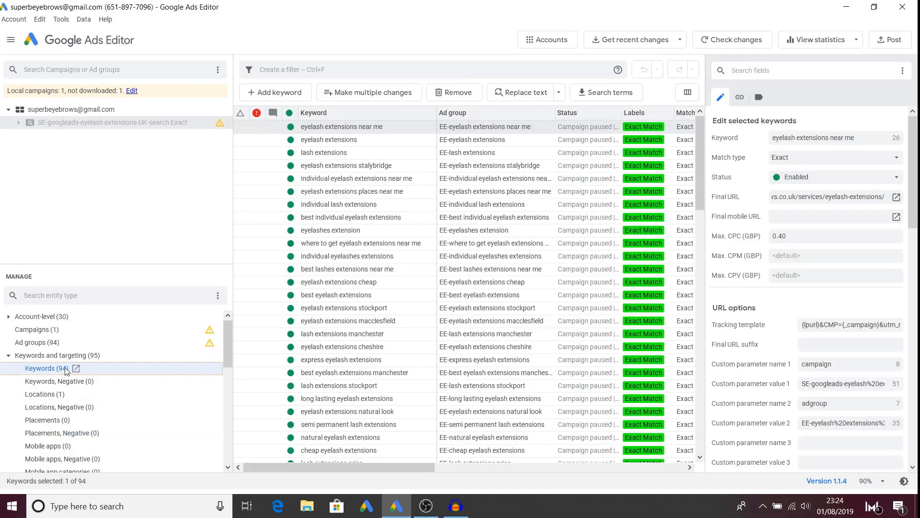
{"action": "scroll", "coordinate": [53, 414], "scroll_direction": "down", "scroll_amount": 3}
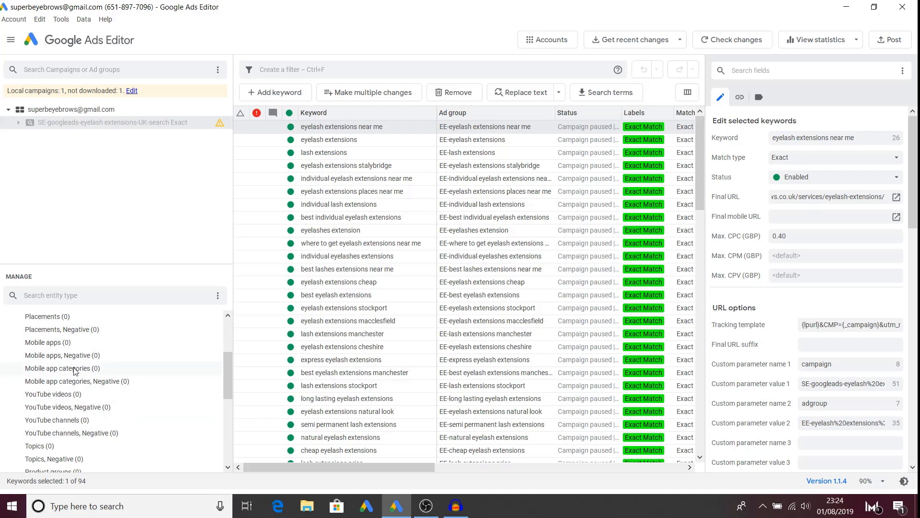
{"action": "scroll", "coordinate": [71, 390], "scroll_direction": "down", "scroll_amount": 5}
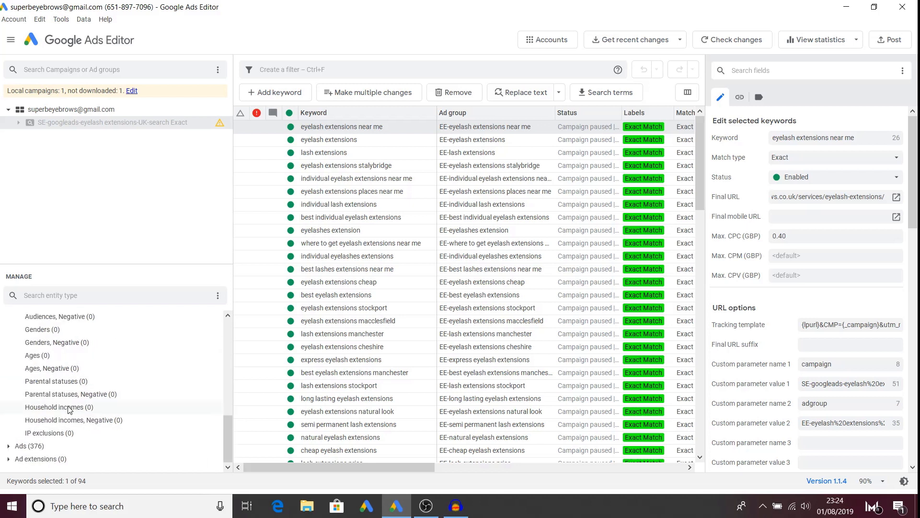
{"action": "scroll", "coordinate": [81, 410], "scroll_direction": "up", "scroll_amount": 2}
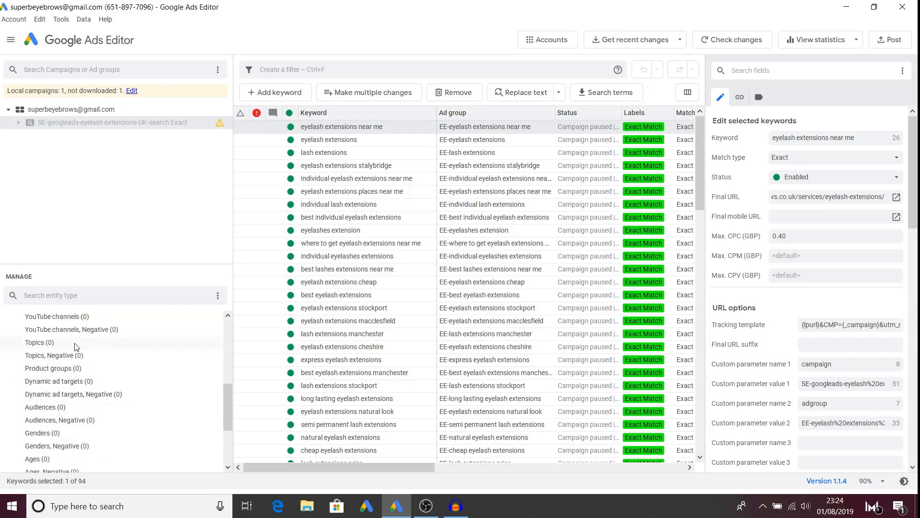
{"action": "scroll", "coordinate": [76, 346], "scroll_direction": "up", "scroll_amount": 5}
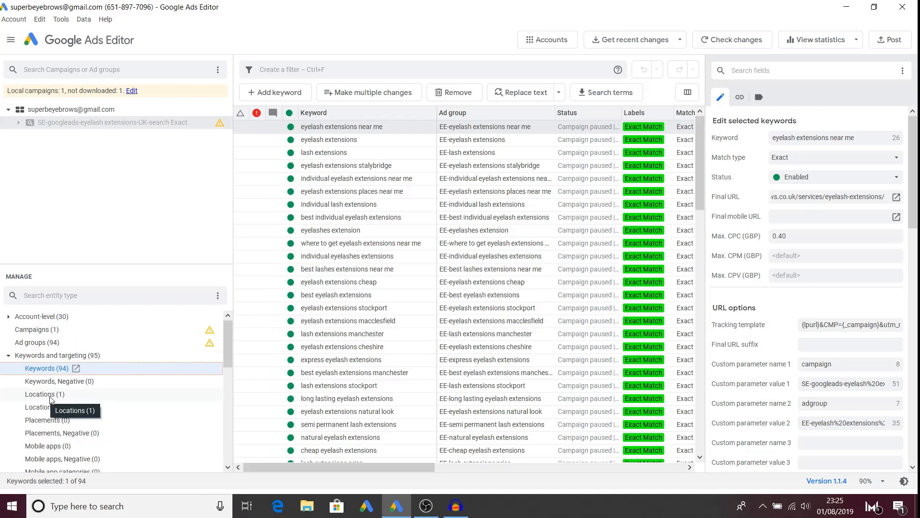
{"action": "left_click", "coordinate": [9, 356]}
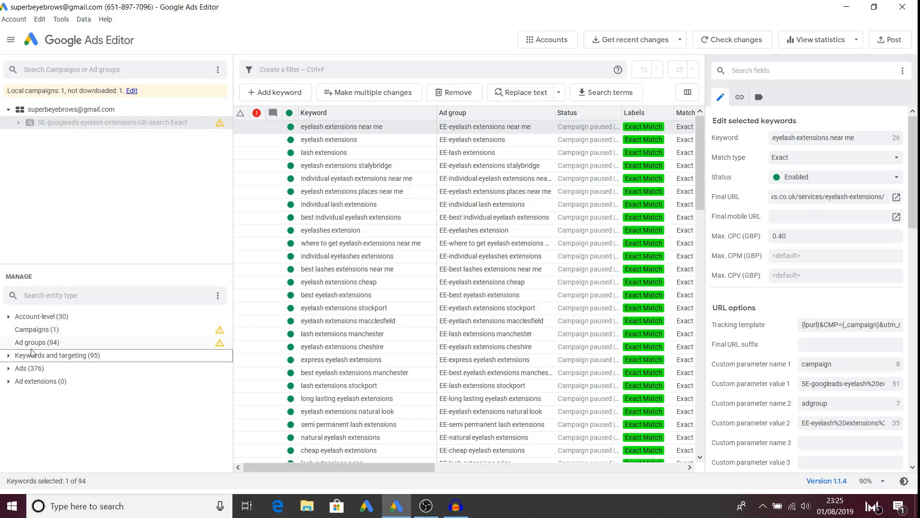
Step: Examine the ad types available under Ads, open the campaign's expanded text ads, and collapse the Ads category
{"action": "left_click", "coordinate": [9, 369]}
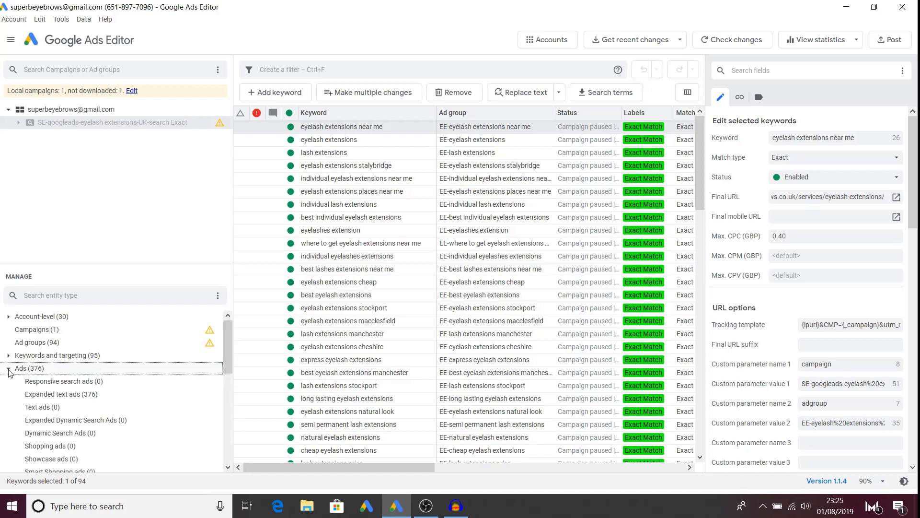
{"action": "scroll", "coordinate": [83, 406], "scroll_direction": "down", "scroll_amount": 3}
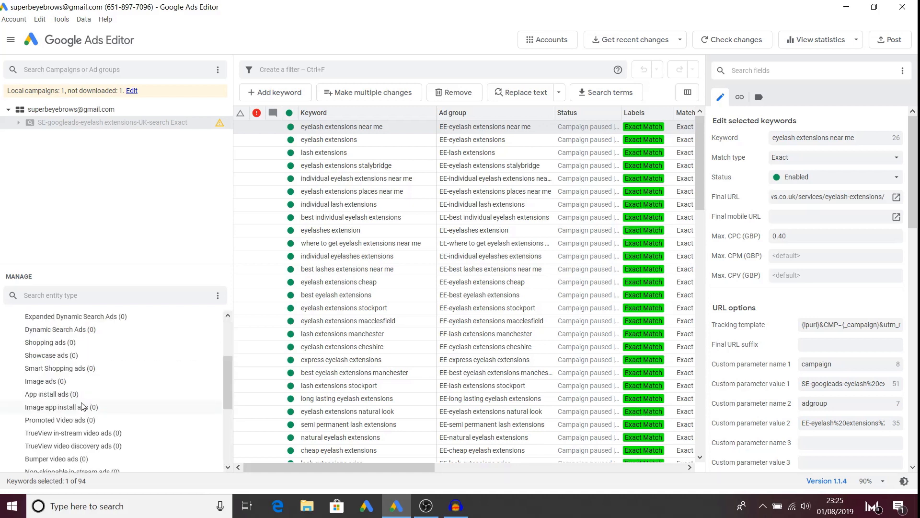
{"action": "scroll", "coordinate": [86, 384], "scroll_direction": "up", "scroll_amount": 3}
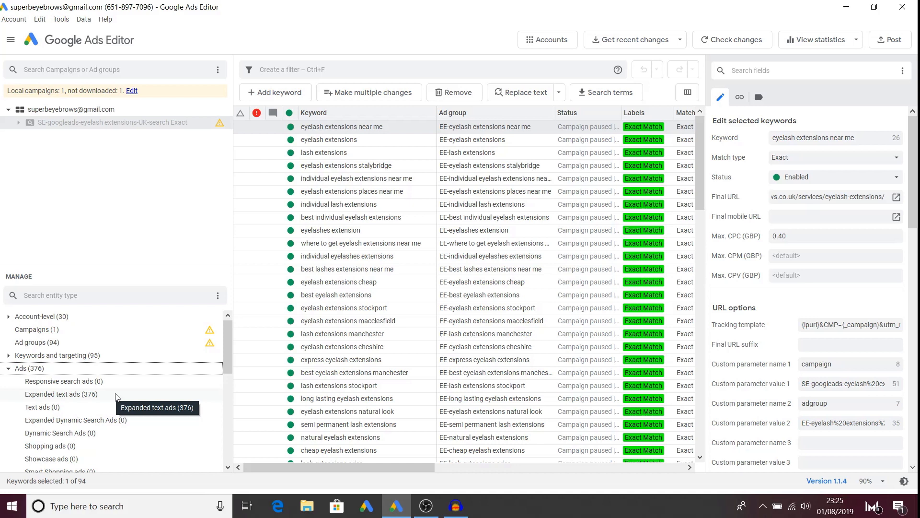
{"action": "left_click", "coordinate": [76, 396]}
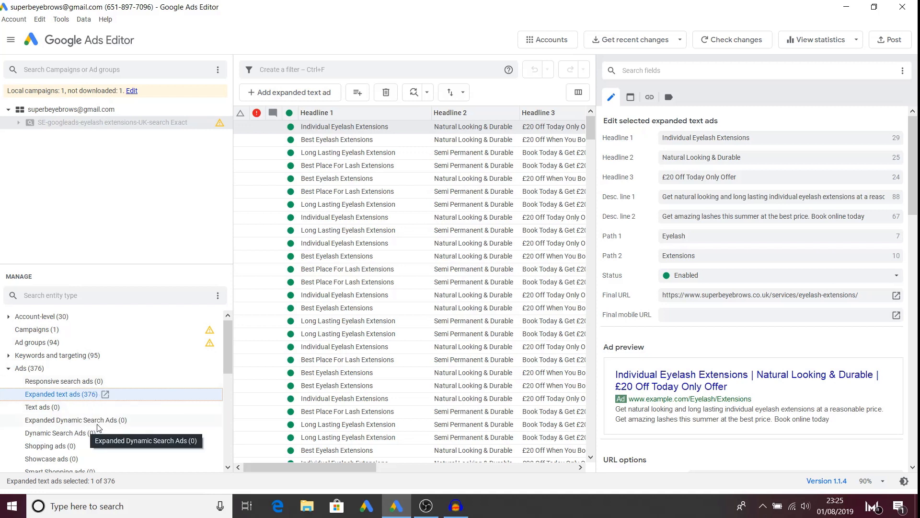
{"action": "scroll", "coordinate": [93, 425], "scroll_direction": "down", "scroll_amount": 3}
{"action": "scroll", "coordinate": [89, 384], "scroll_direction": "down", "scroll_amount": 4}
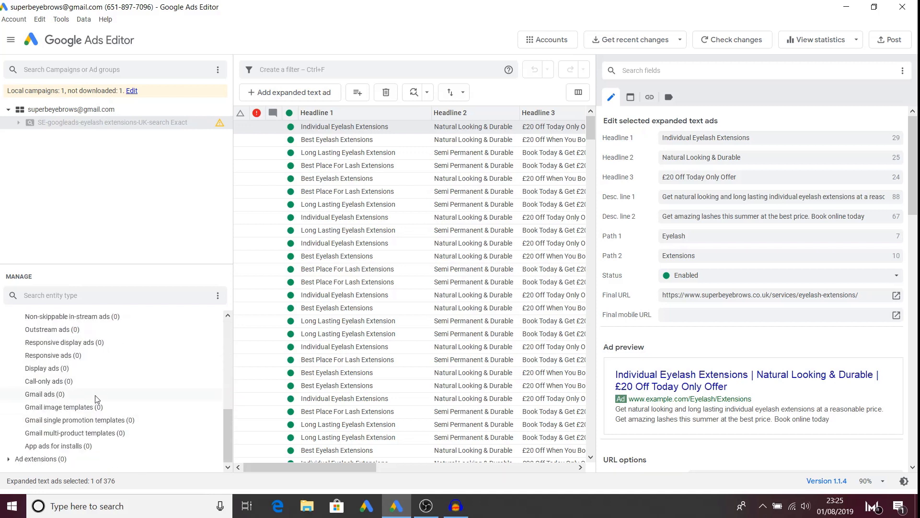
{"action": "scroll", "coordinate": [95, 399], "scroll_direction": "up", "scroll_amount": 7}
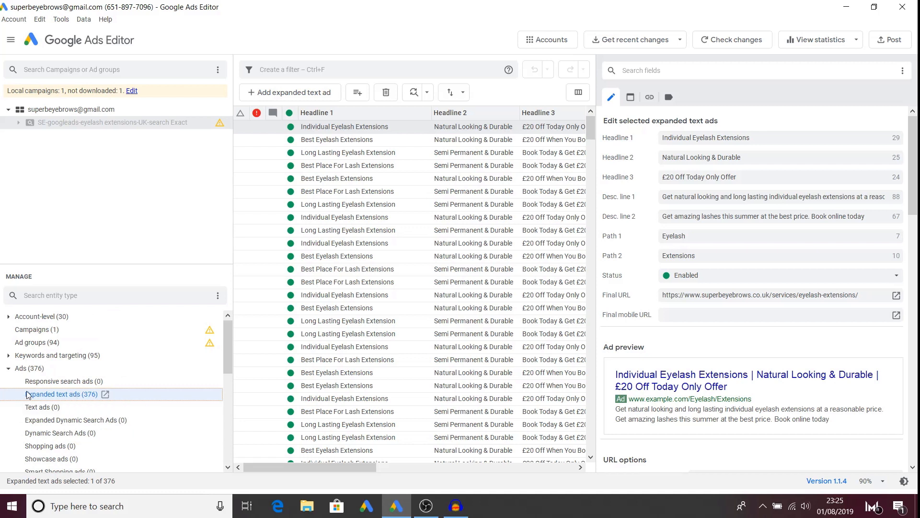
{"action": "left_click", "coordinate": [9, 369]}
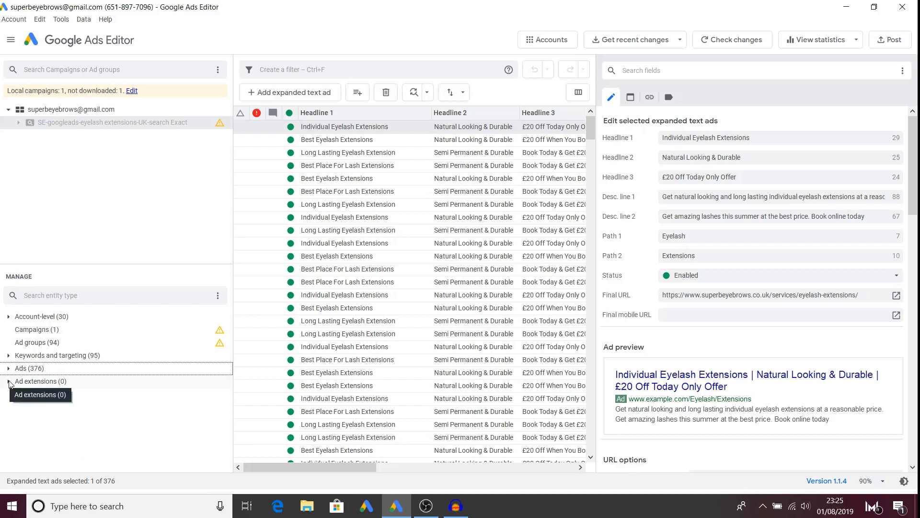
Step: View the Exact campaign's sitelinks and callout extensions, return to the sitelinks, and collapse the Ad extensions category
{"action": "left_click", "coordinate": [8, 382]}
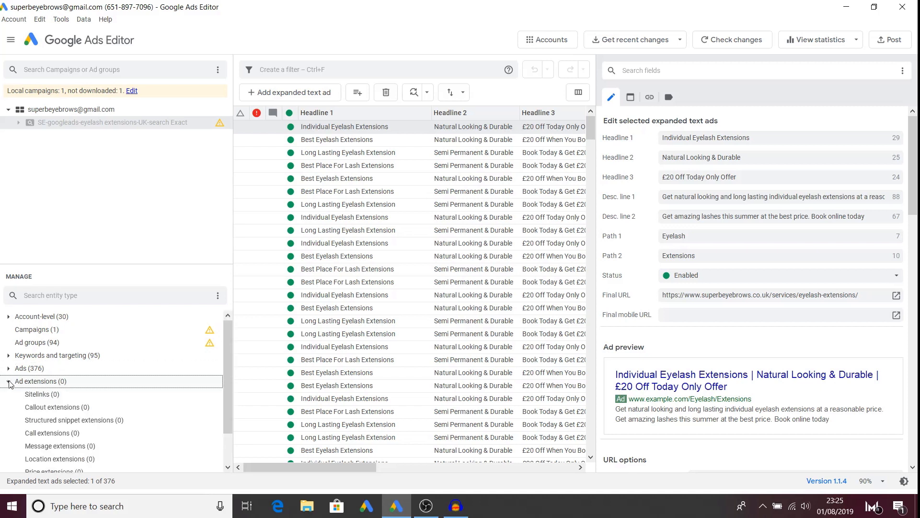
{"action": "left_click", "coordinate": [46, 395]}
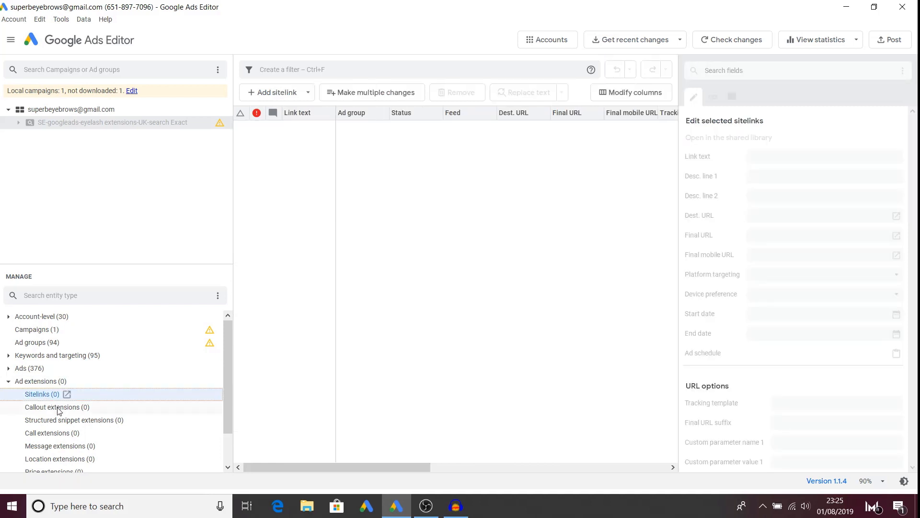
{"action": "left_click", "coordinate": [58, 408]}
{"action": "scroll", "coordinate": [57, 408], "scroll_direction": "down", "scroll_amount": 1}
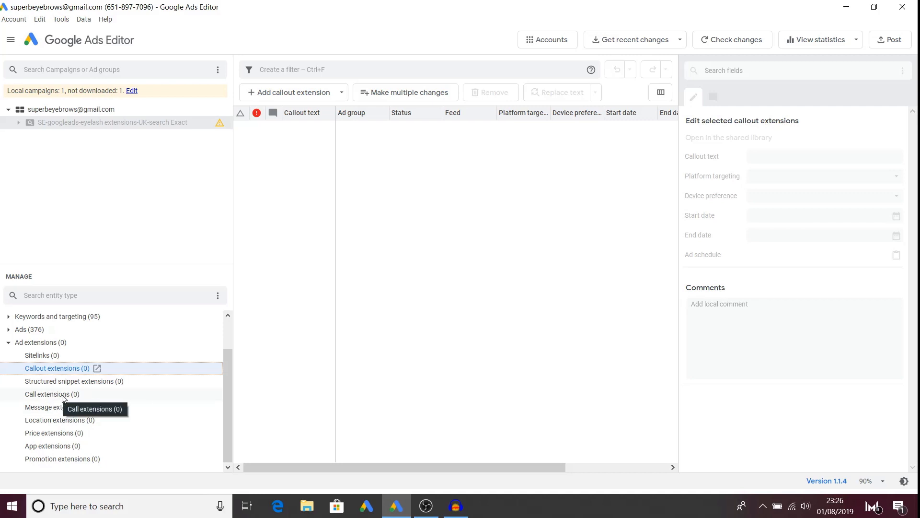
{"action": "left_click", "coordinate": [53, 359]}
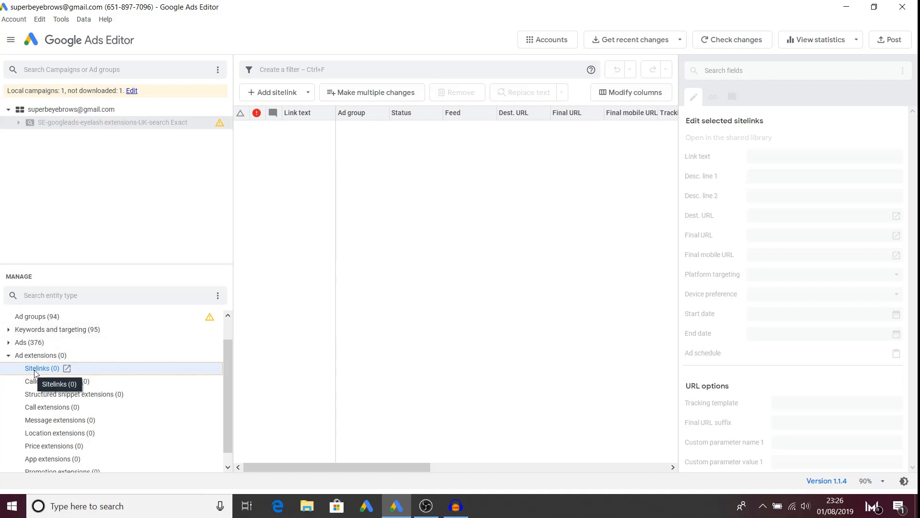
{"action": "left_click", "coordinate": [9, 356]}
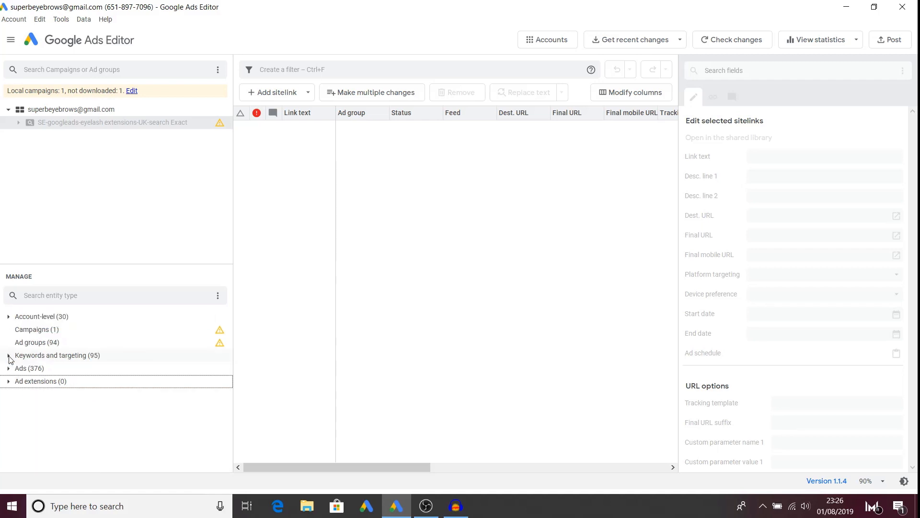
Step: Examine the ad extension types from sitelinks to promotion extensions, and collapse the Ad extensions category again
{"action": "left_click", "coordinate": [9, 381]}
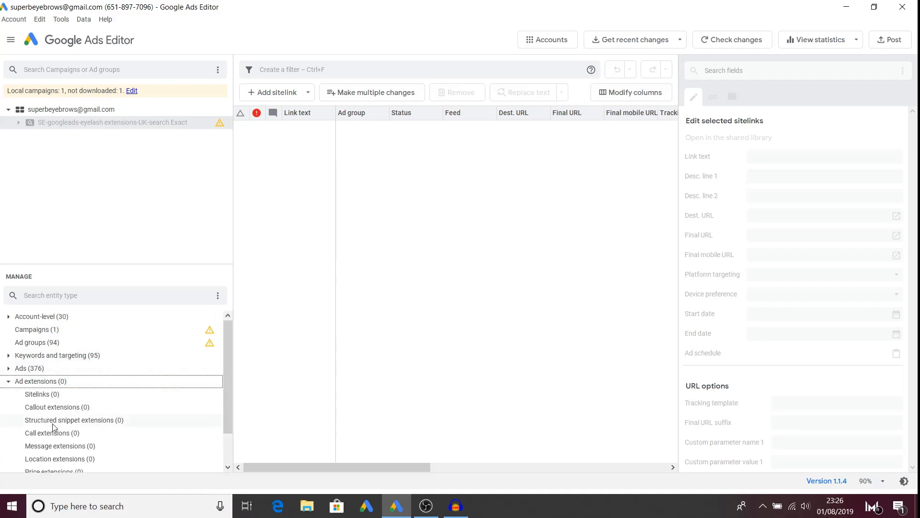
{"action": "scroll", "coordinate": [54, 426], "scroll_direction": "down", "scroll_amount": 1}
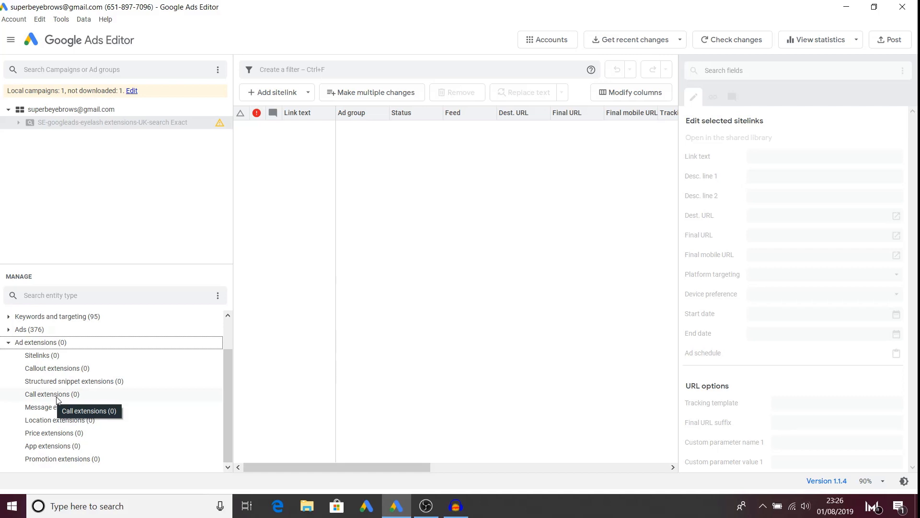
{"action": "scroll", "coordinate": [58, 446], "scroll_direction": "up", "scroll_amount": 1}
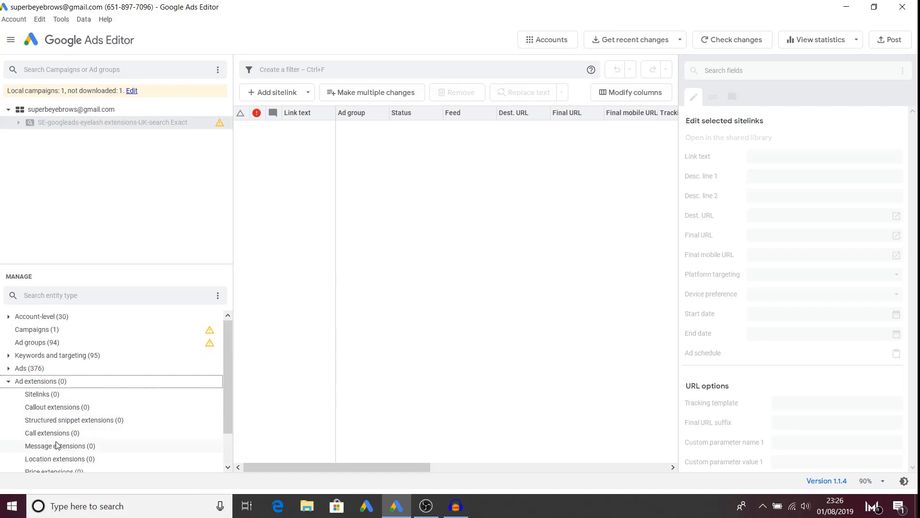
{"action": "left_click", "coordinate": [9, 381]}
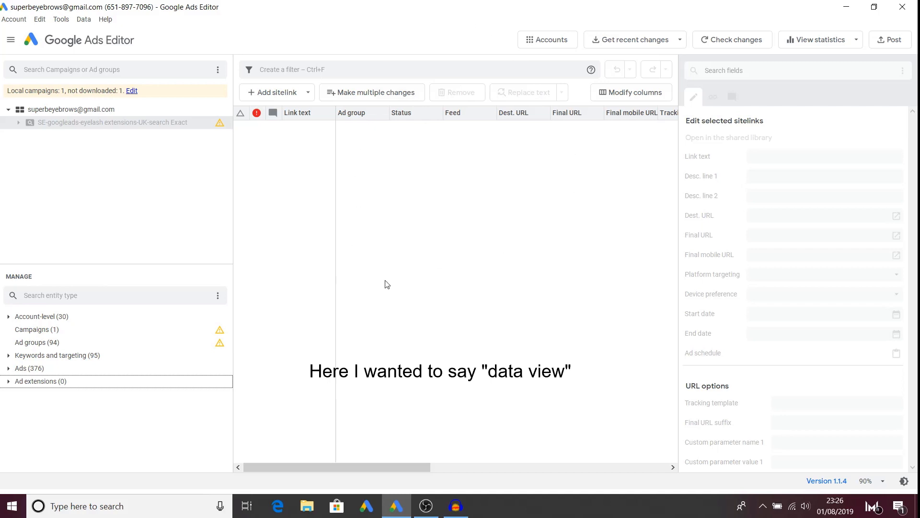
Step: Reopen the Exact campaign's keywords and select the "lash extensions" keyword to show its details
{"action": "left_click", "coordinate": [8, 355]}
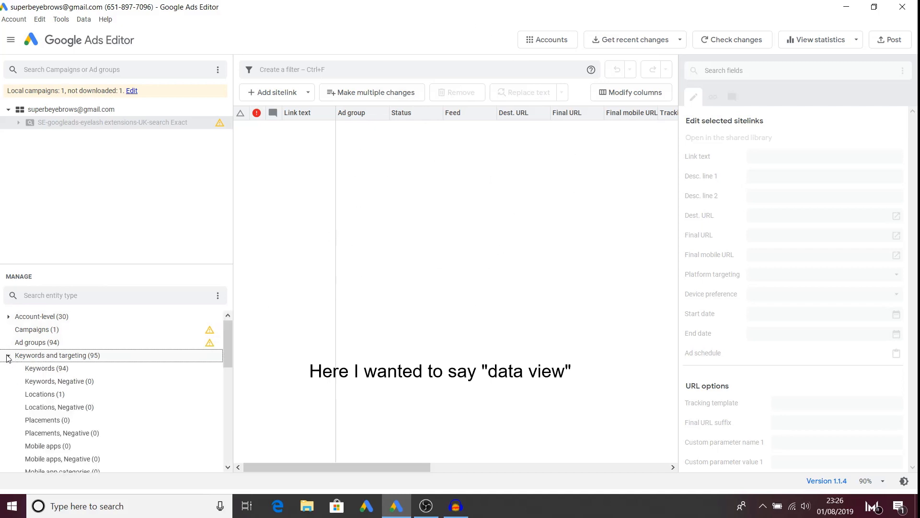
{"action": "left_click", "coordinate": [35, 369]}
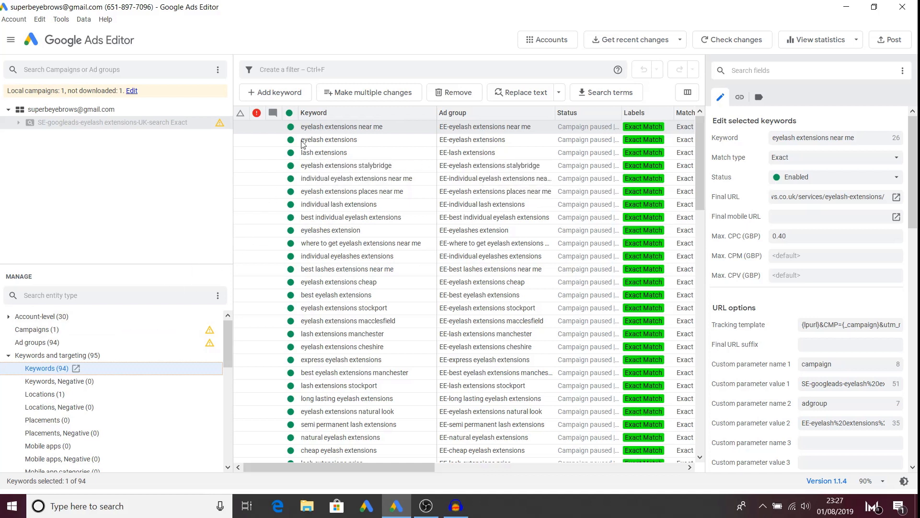
{"action": "left_click", "coordinate": [327, 142]}
{"action": "left_click", "coordinate": [322, 153]}
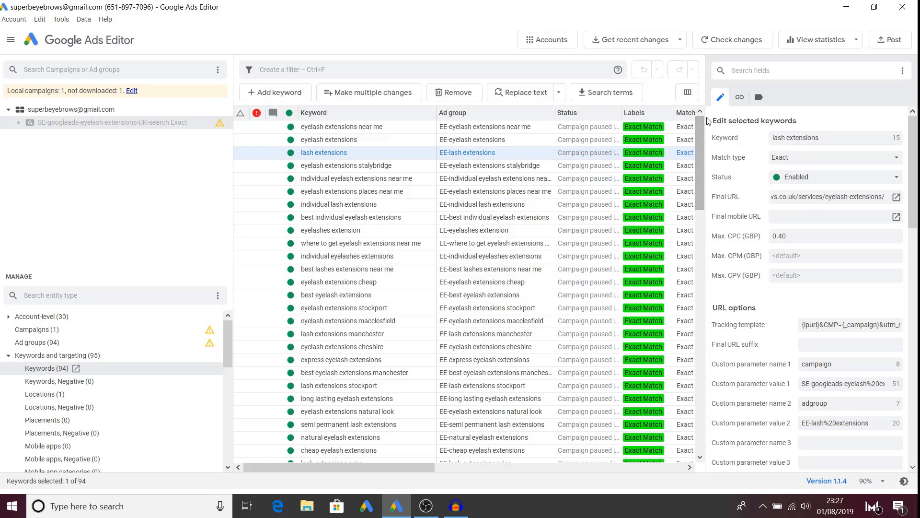
Step: Enlarge the editing area for the "lash extensions" keyword and view its editable fields, URL options, and labels and comments
{"action": "left_click_drag", "start_coordinate": [706, 117], "coordinate": [627, 131]}
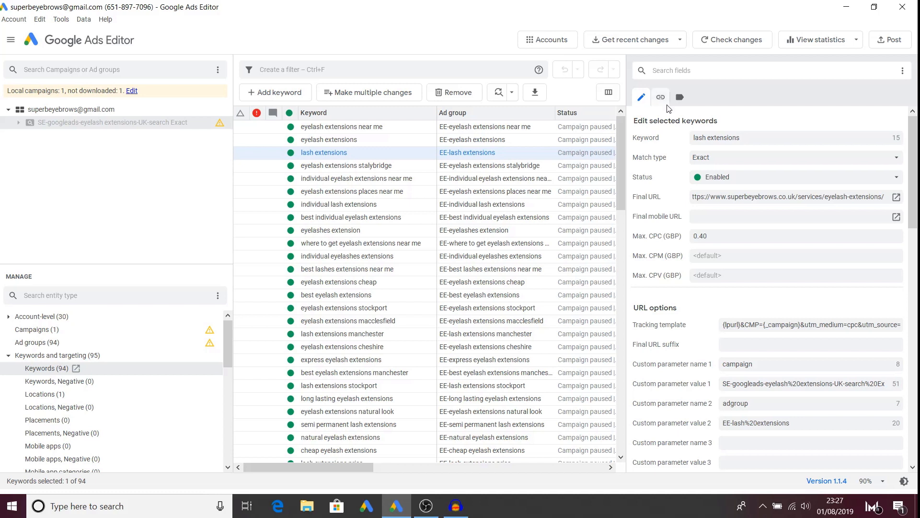
{"action": "left_click", "coordinate": [747, 138]}
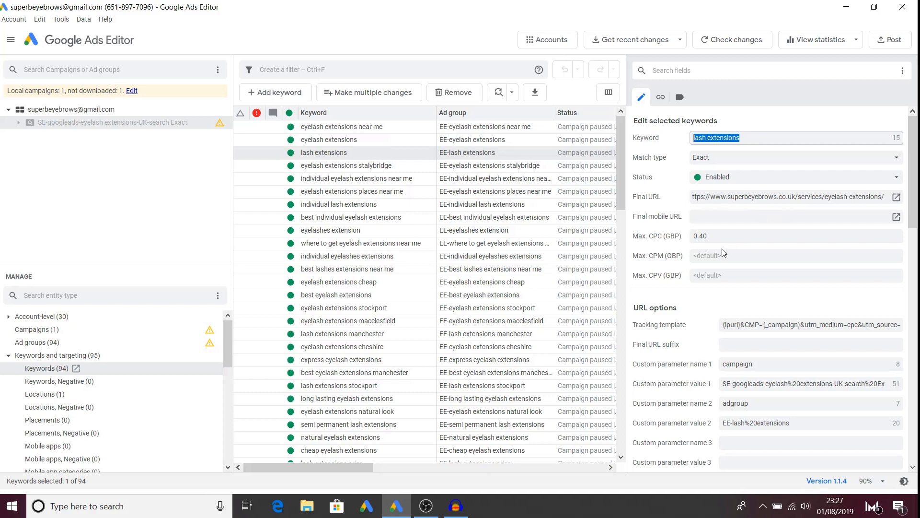
{"action": "scroll", "coordinate": [723, 246], "scroll_direction": "down", "scroll_amount": 2}
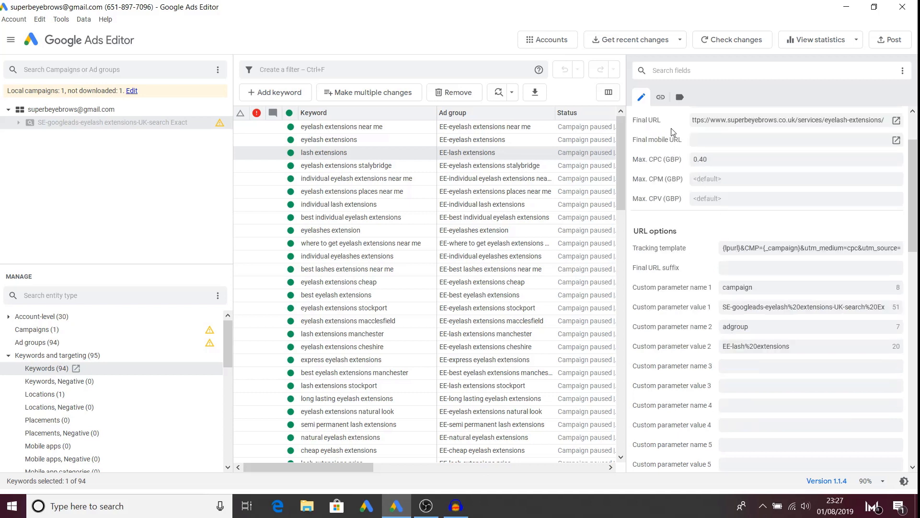
{"action": "left_click", "coordinate": [663, 98]}
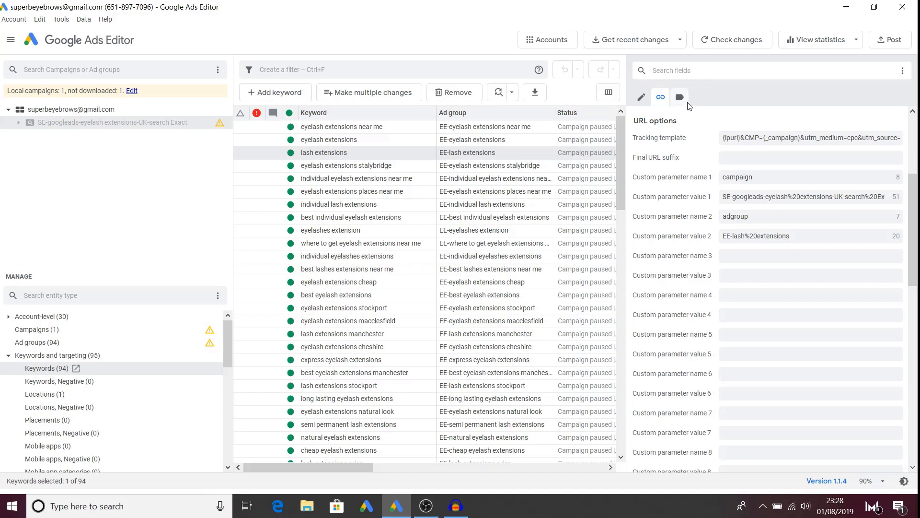
{"action": "left_click", "coordinate": [681, 99]}
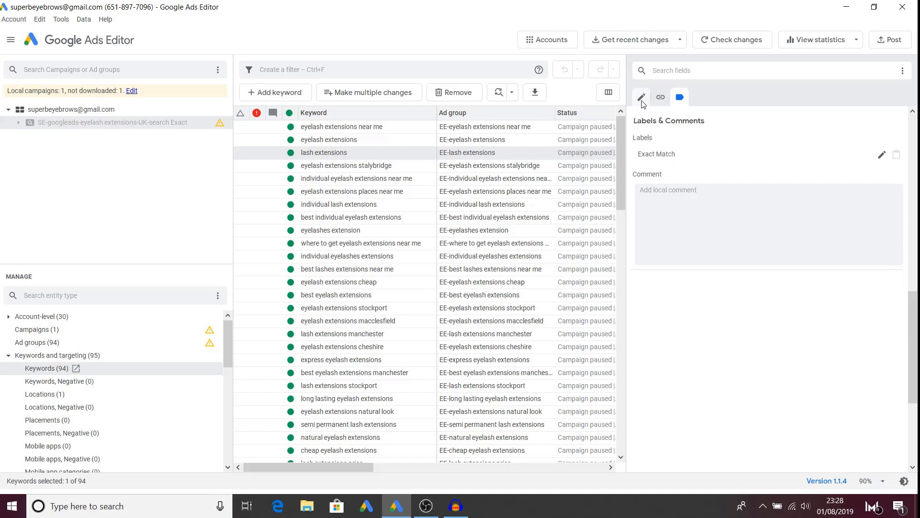
Step: Widen the keyword table at the expense of the editing area and view the columns available for it
{"action": "left_click_drag", "start_coordinate": [627, 86], "coordinate": [768, 85]}
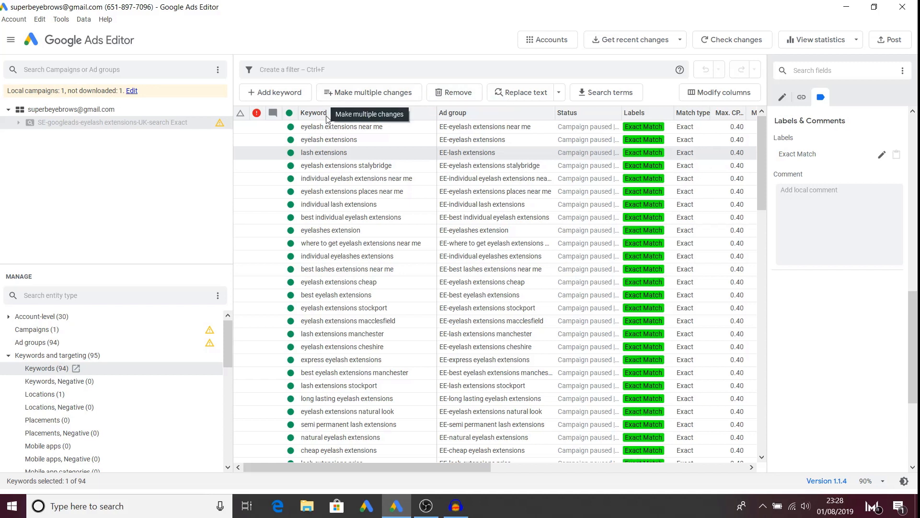
{"action": "left_click", "coordinate": [697, 94]}
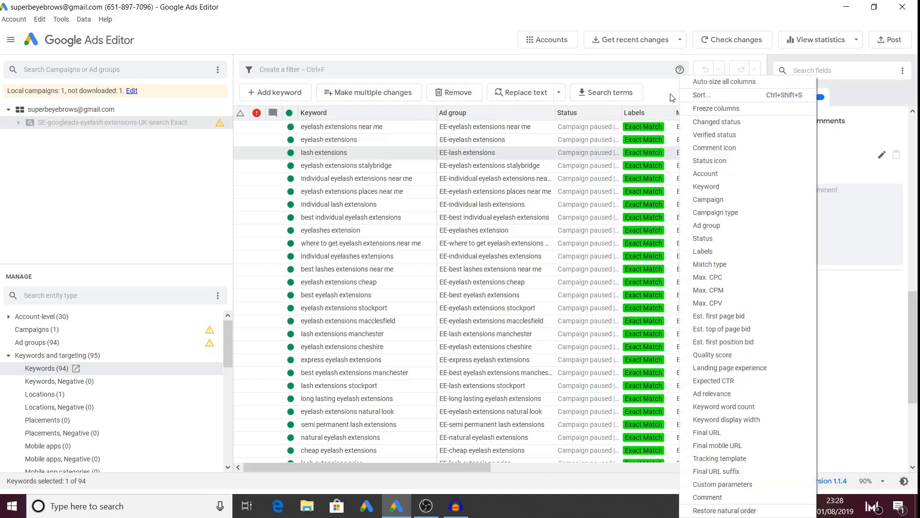
{"action": "left_click", "coordinate": [672, 98]}
{"action": "left_click", "coordinate": [721, 96]}
{"action": "left_click", "coordinate": [476, 58]}
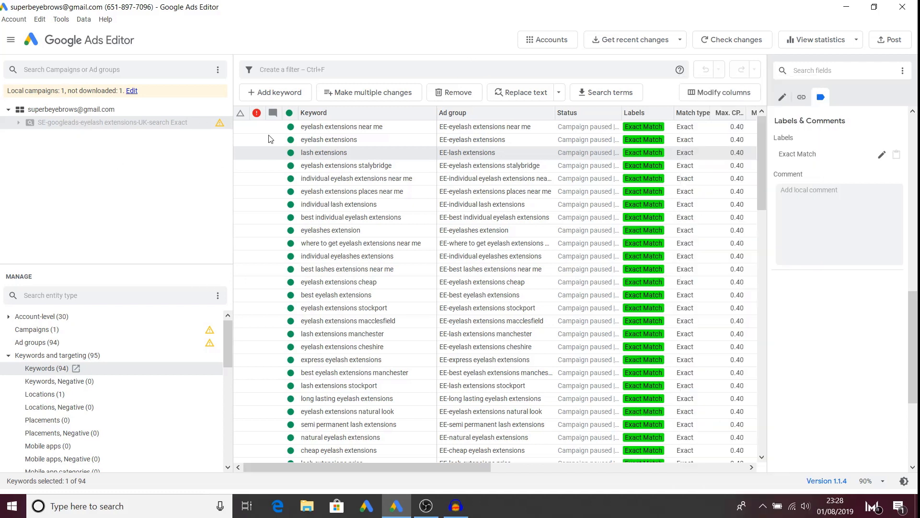
Step: Show the whole account's keywords, open the "eyelash extensions near me" keyword text for in-table editing, and cancel the edit
{"action": "left_click", "coordinate": [88, 111]}
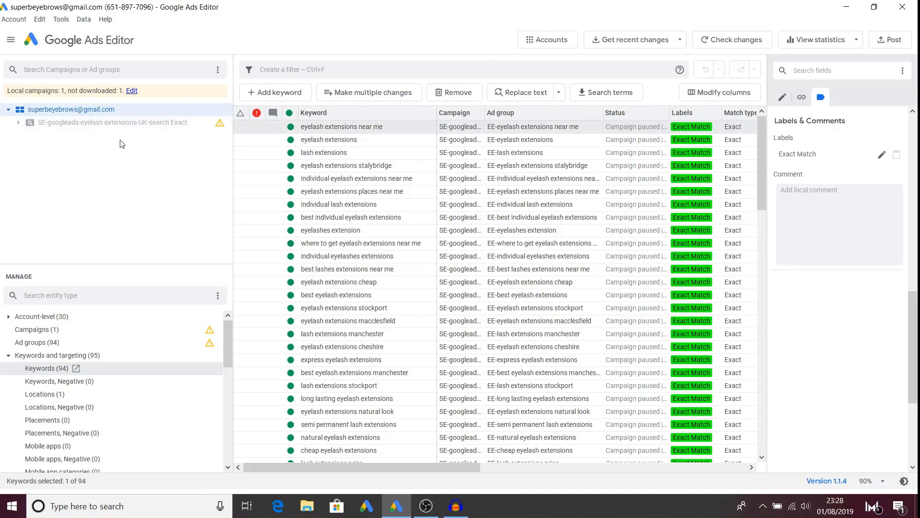
{"action": "left_click", "coordinate": [347, 129]}
{"action": "left_click", "coordinate": [347, 126]}
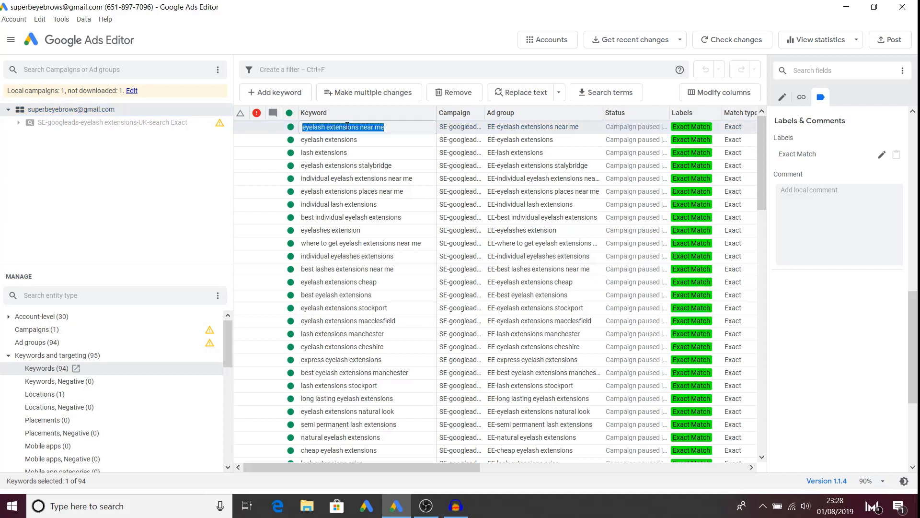
{"action": "key", "text": "Escape"}
{"action": "left_click", "coordinate": [61, 368]}
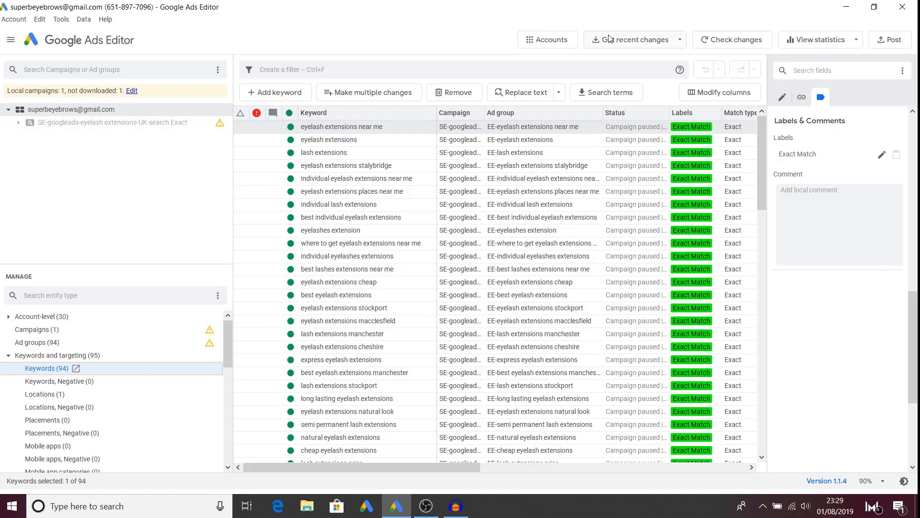
{"action": "left_click", "coordinate": [628, 42]}
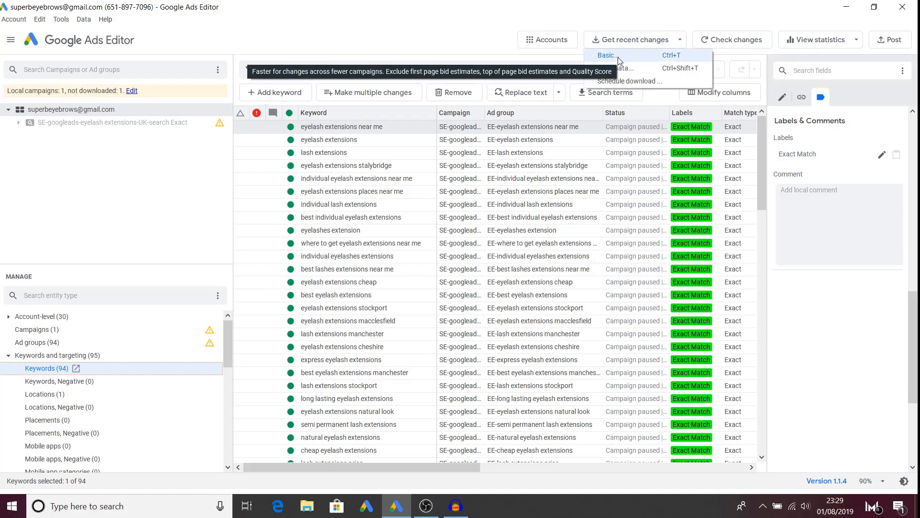
{"action": "left_click", "coordinate": [618, 56]}
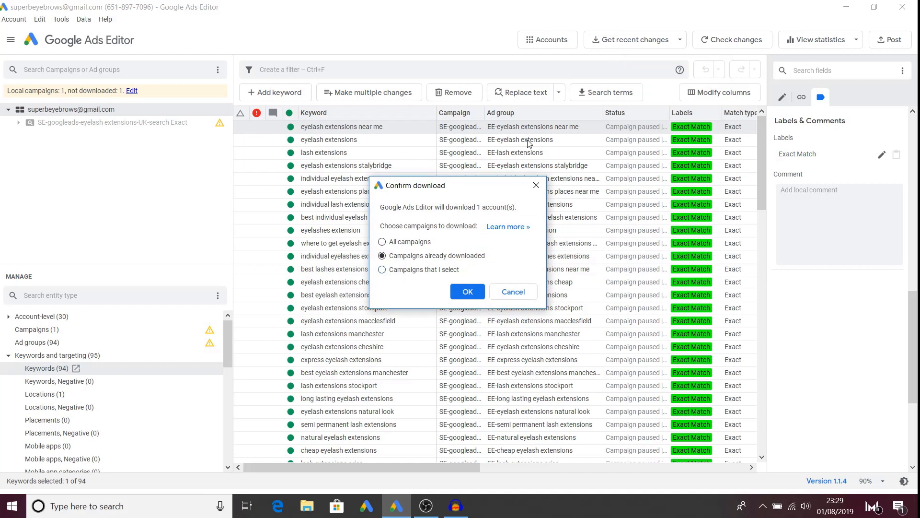
{"action": "left_click", "coordinate": [516, 292]}
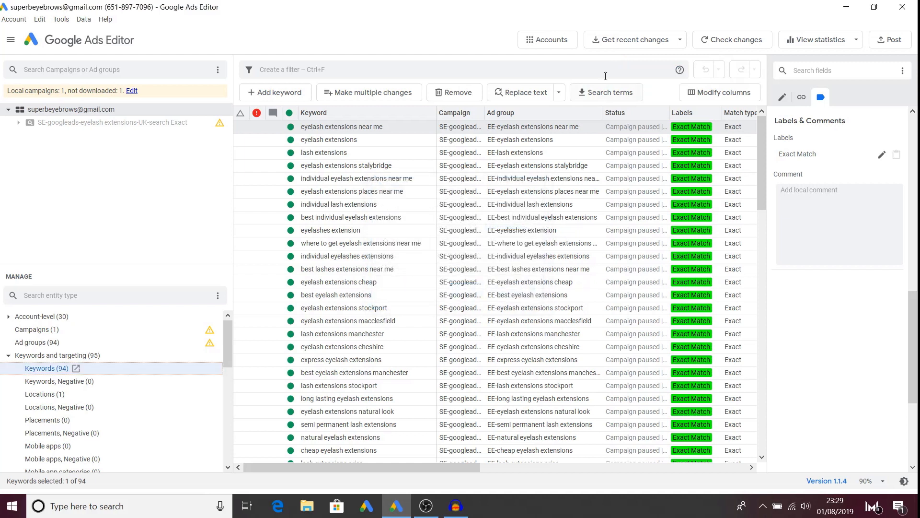
Step: Download basic recent changes for selected campaigns, adding the campaign not yet downloaded, and finish the change review
{"action": "left_click", "coordinate": [629, 43]}
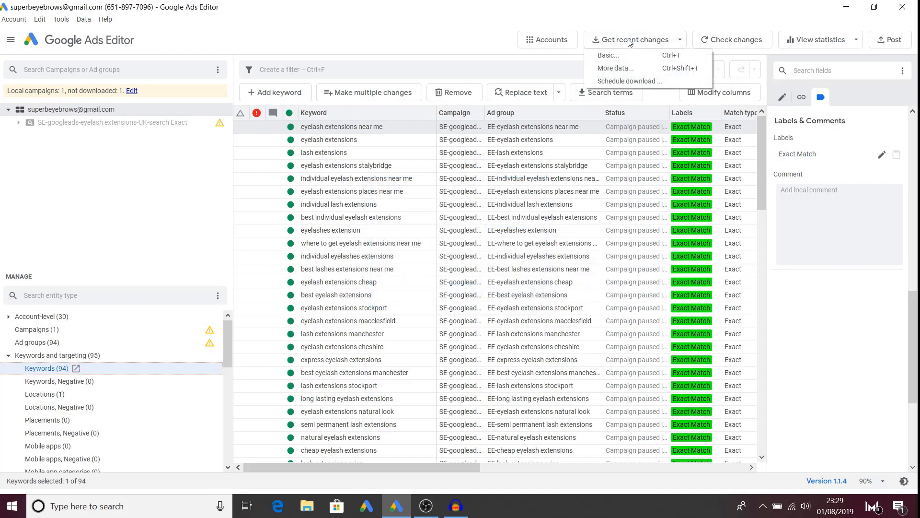
{"action": "left_click", "coordinate": [608, 57]}
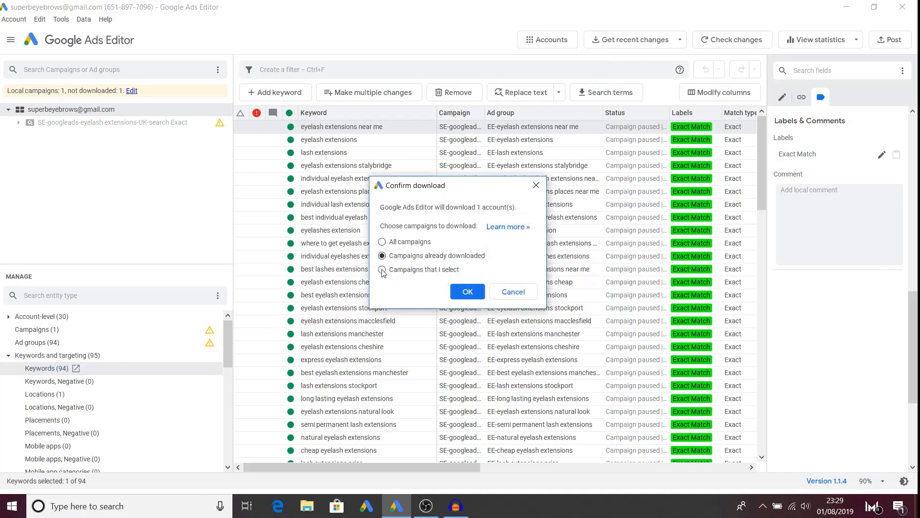
{"action": "left_click", "coordinate": [382, 271]}
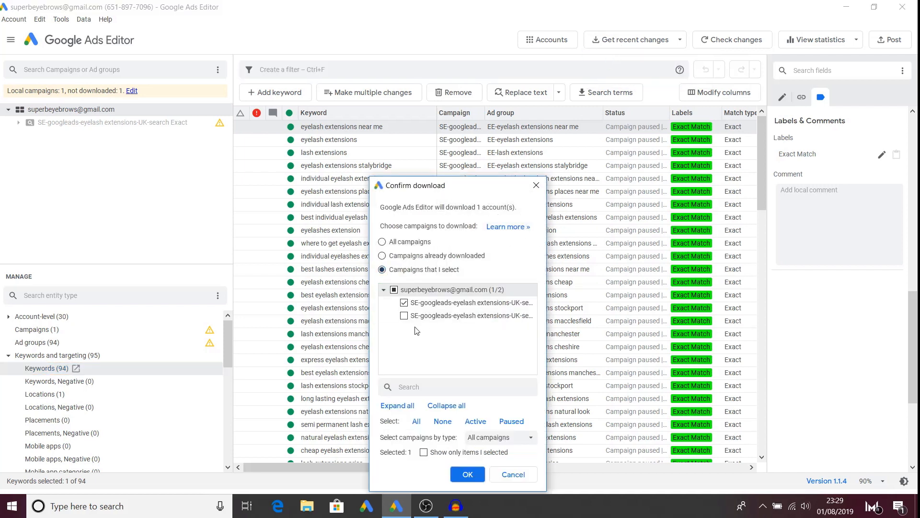
{"action": "left_click", "coordinate": [404, 316]}
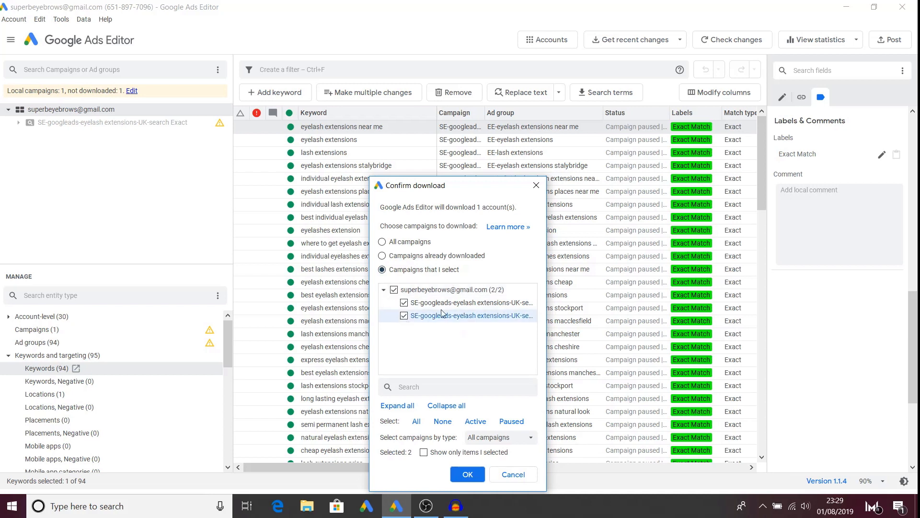
{"action": "left_click", "coordinate": [468, 475]}
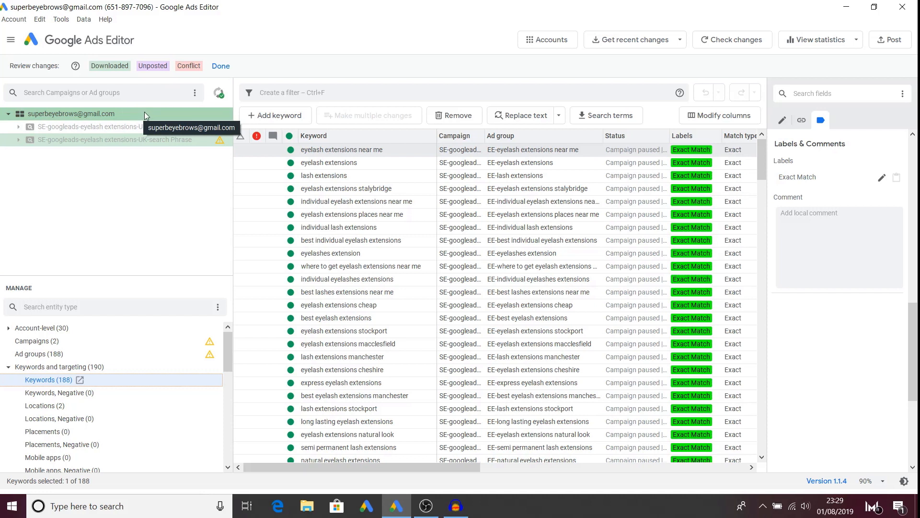
{"action": "left_click", "coordinate": [218, 68]}
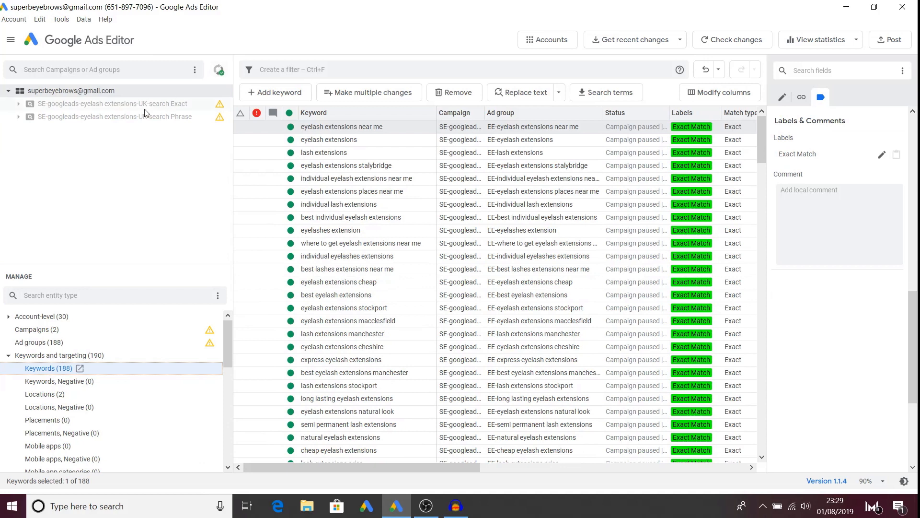
Step: View the keywords of the Exact campaign, of the whole account, and of the Phrase campaign
{"action": "left_click", "coordinate": [119, 108]}
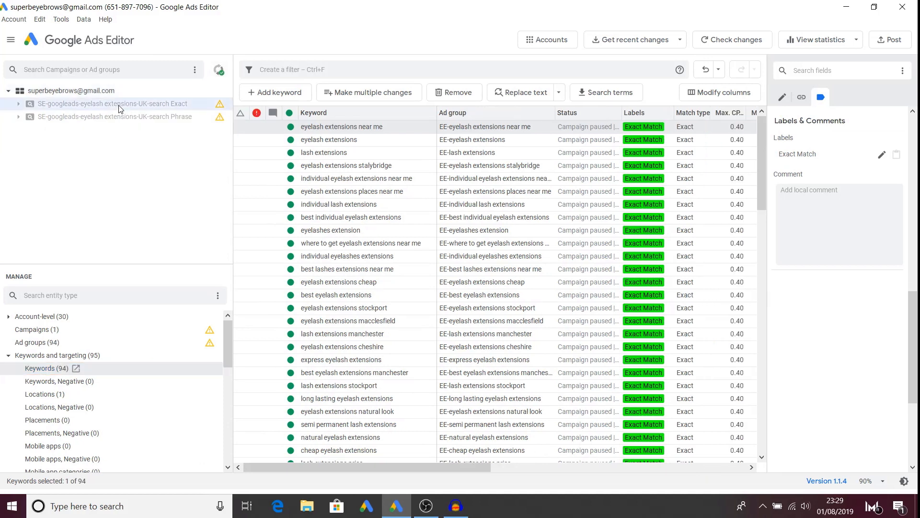
{"action": "left_click", "coordinate": [96, 93]}
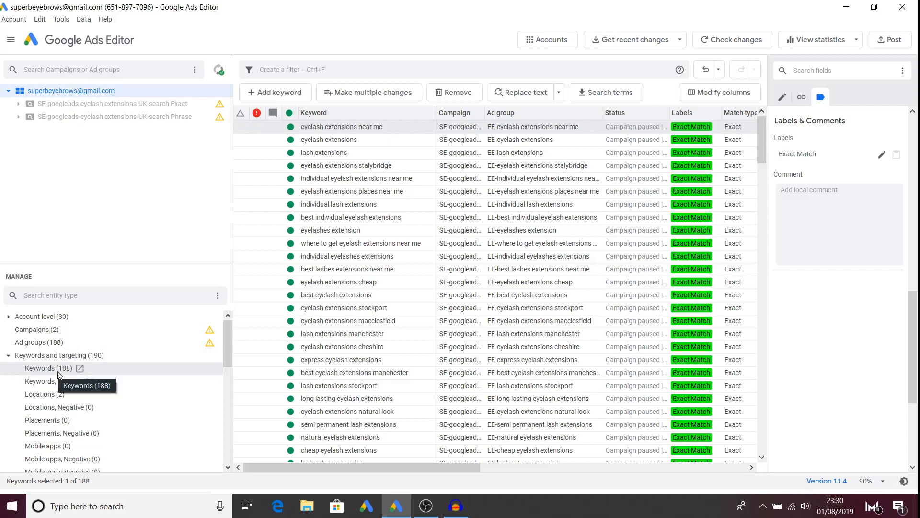
{"action": "left_click", "coordinate": [72, 115]}
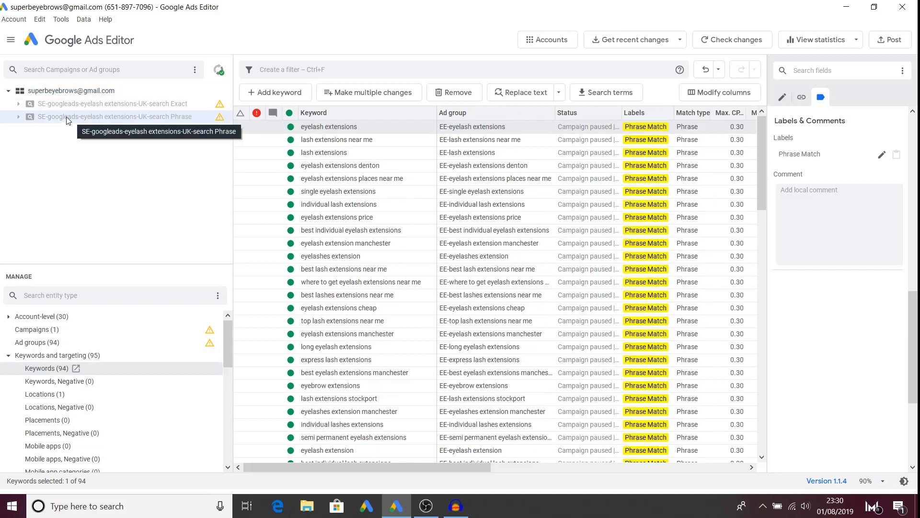
Step: View the Exact campaign's keywords, return to the whole account's keywords, and widen the Campaign column to show full campaign names
{"action": "left_click", "coordinate": [75, 105]}
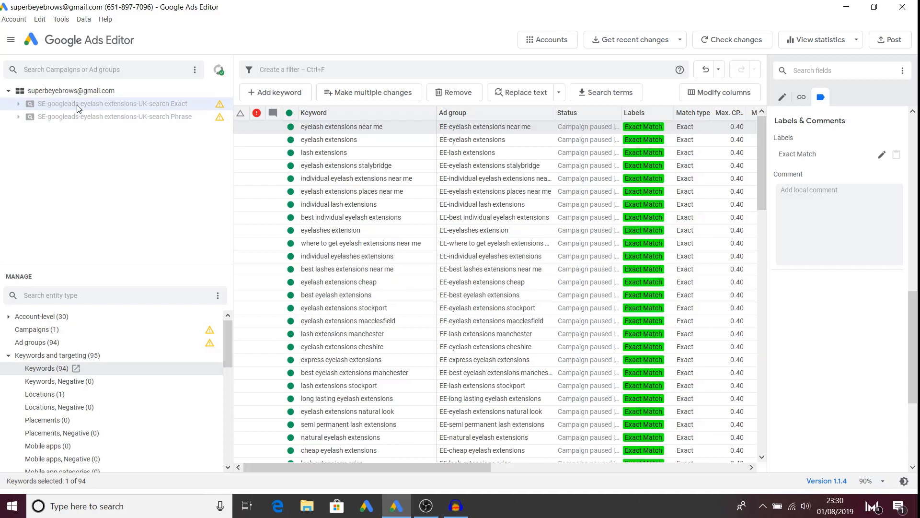
{"action": "left_click", "coordinate": [91, 93]}
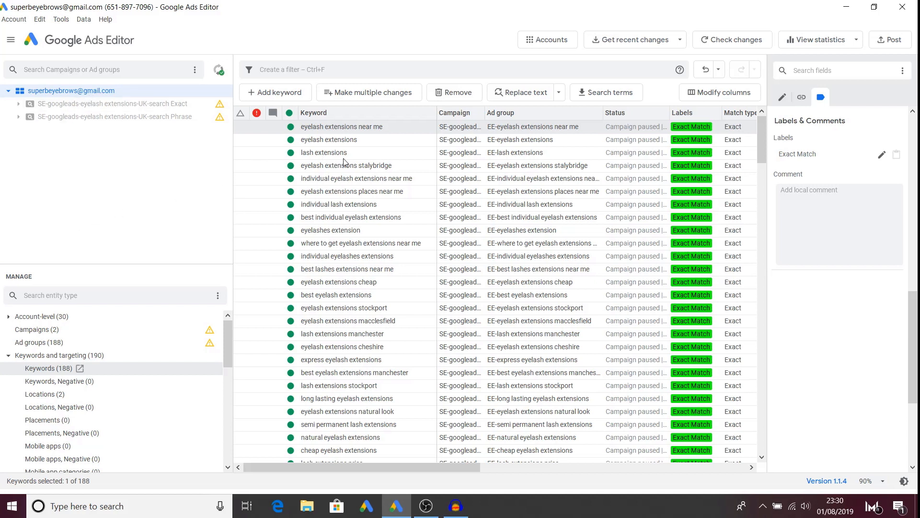
{"action": "left_click_drag", "start_coordinate": [486, 110], "coordinate": [607, 110]}
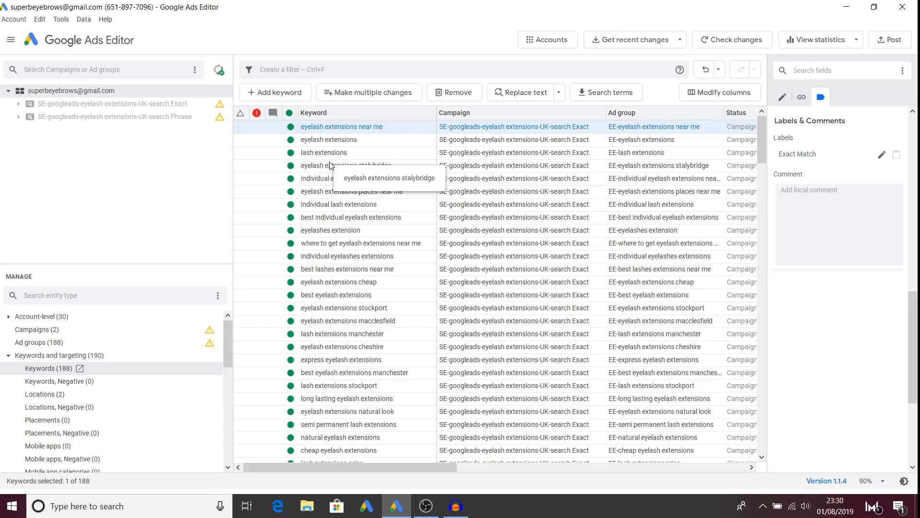
Step: Hide the Campaign column in the account's keyword table
{"action": "left_click", "coordinate": [708, 94]}
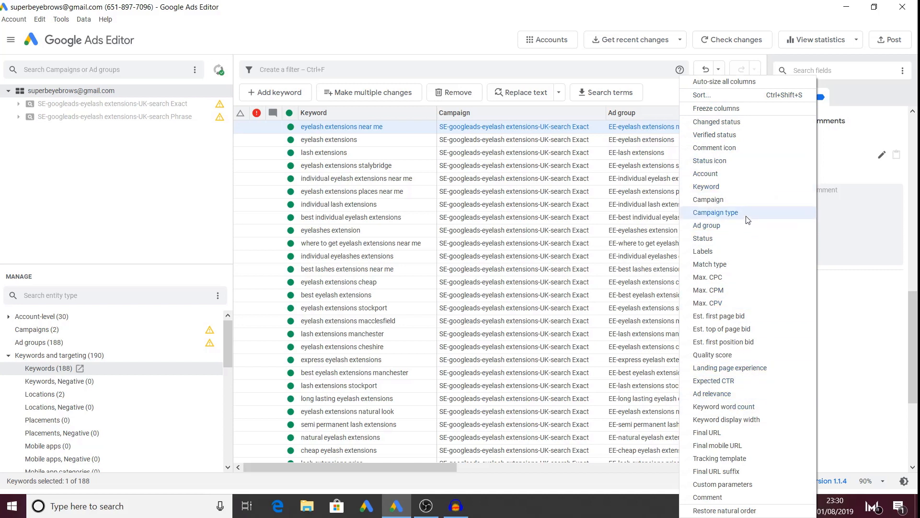
{"action": "left_click", "coordinate": [737, 204]}
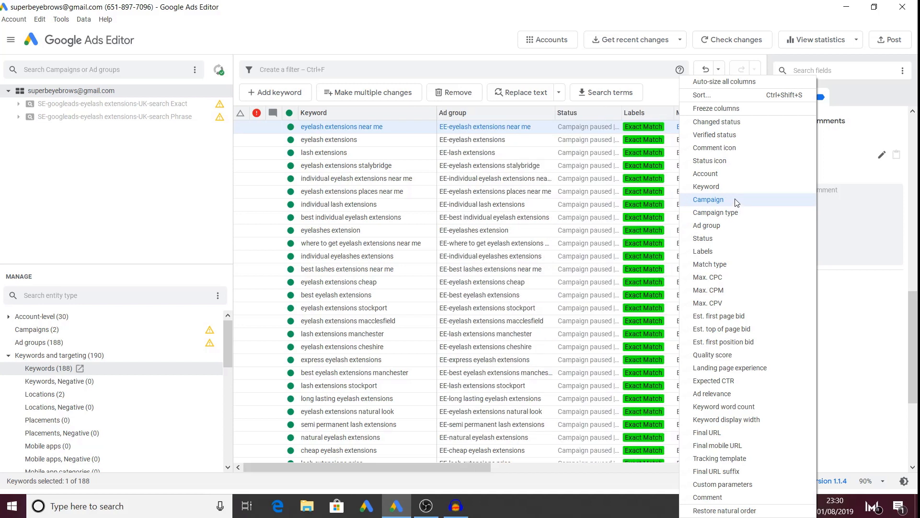
{"action": "left_click", "coordinate": [602, 70]}
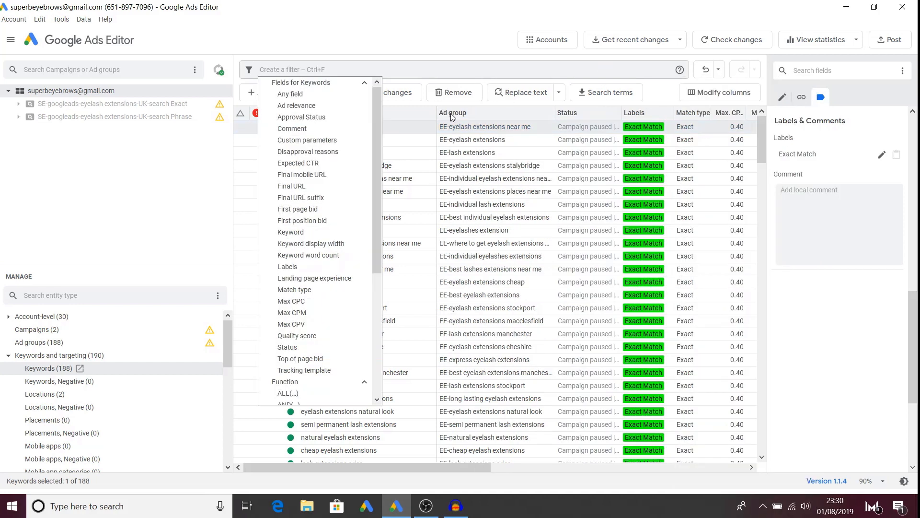
{"action": "left_click", "coordinate": [446, 70]}
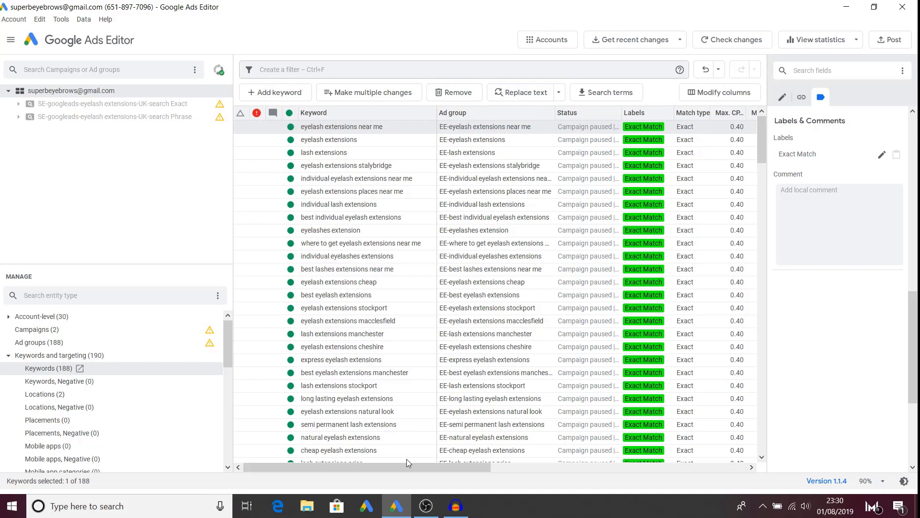
{"action": "left_click_drag", "start_coordinate": [404, 470], "coordinate": [353, 475]}
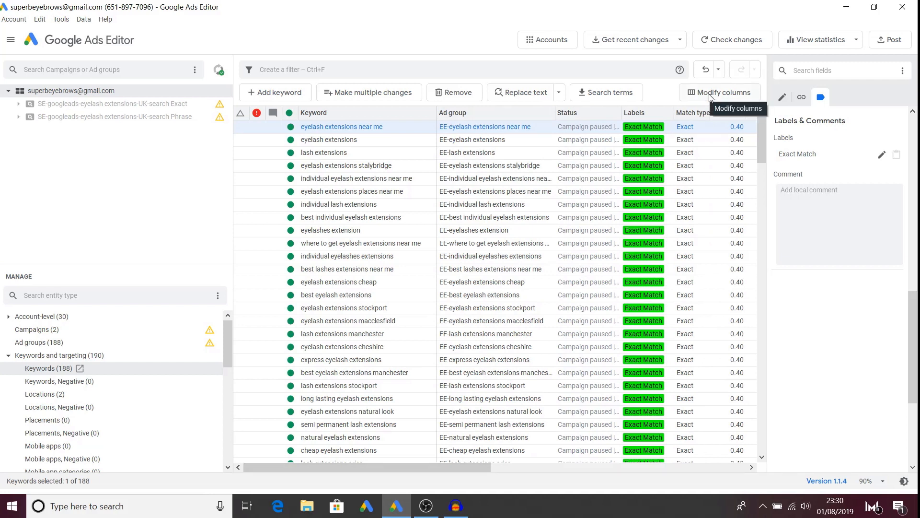
Step: Show the Campaign column in the keyword table again
{"action": "left_click", "coordinate": [684, 96]}
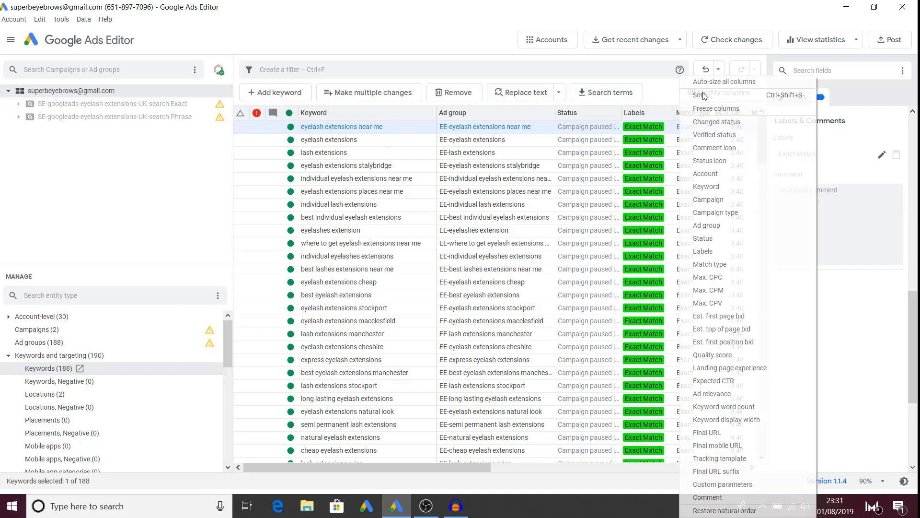
{"action": "left_click", "coordinate": [718, 204]}
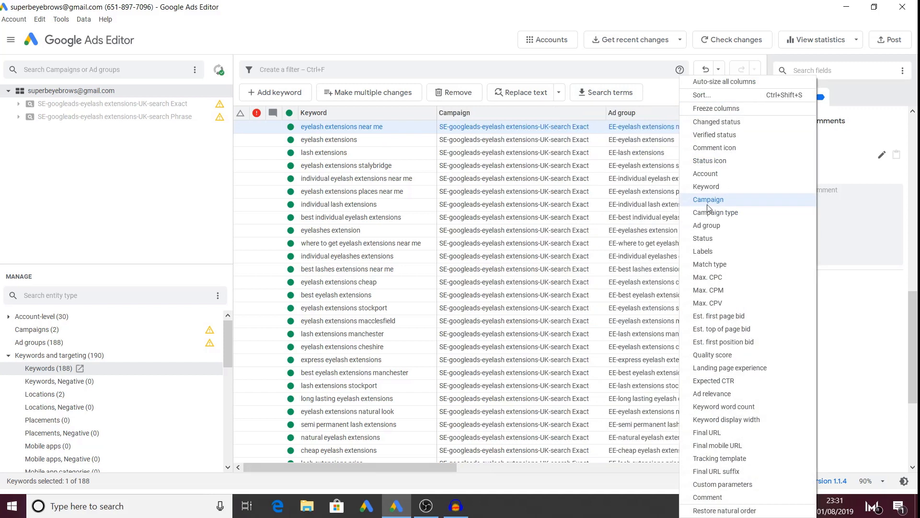
{"action": "left_click", "coordinate": [366, 130]}
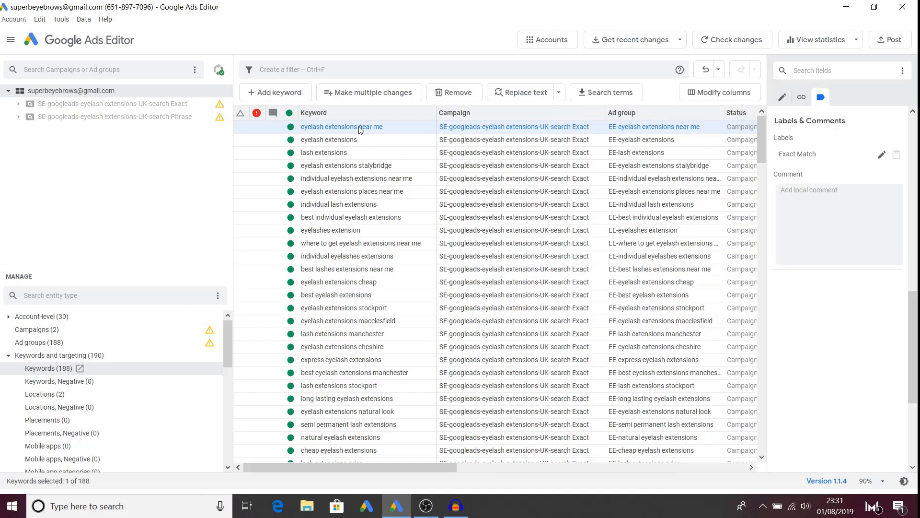
Step: Widen the Status, Max. CPC and Final URL columns of the keyword table while reviewing its data
{"action": "left_click", "coordinate": [482, 131]}
{"action": "left_click_drag", "start_coordinate": [438, 467], "coordinate": [516, 468]}
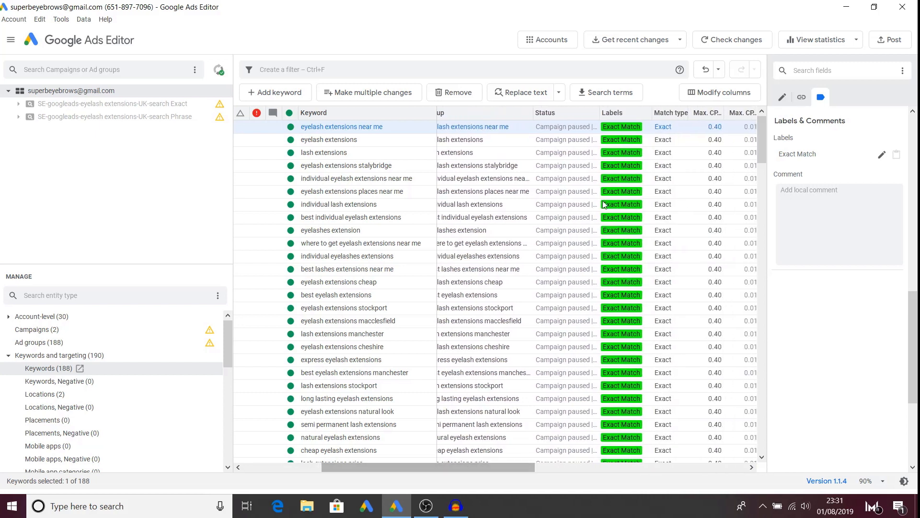
{"action": "left_click_drag", "start_coordinate": [600, 112], "coordinate": [647, 112]}
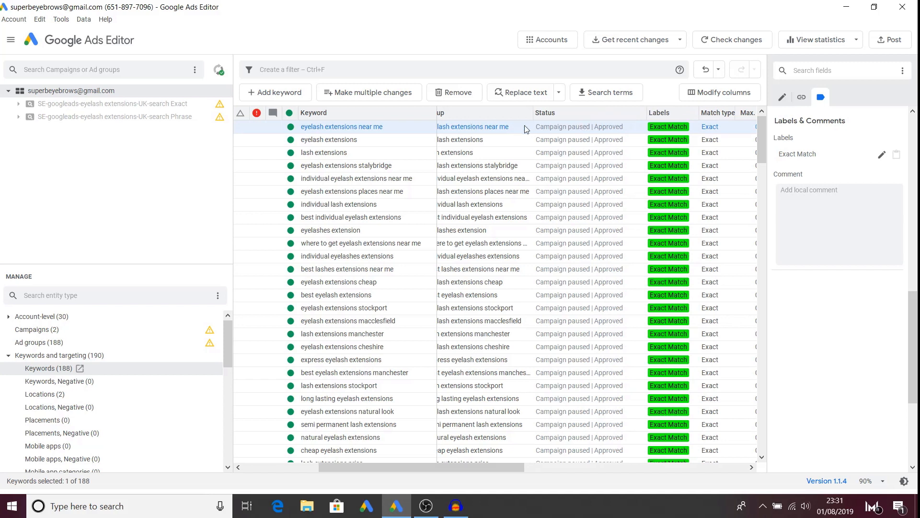
{"action": "left_click_drag", "start_coordinate": [458, 468], "coordinate": [526, 468]}
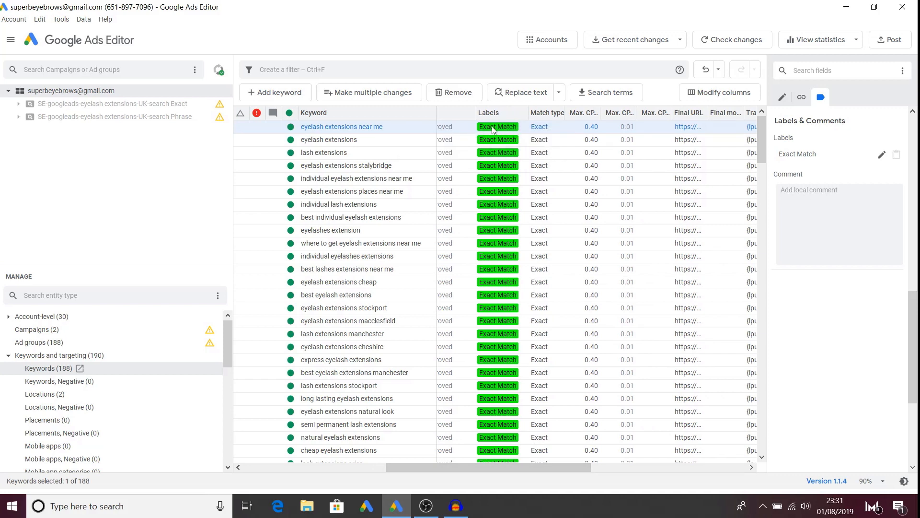
{"action": "left_click_drag", "start_coordinate": [567, 113], "coordinate": [641, 113]}
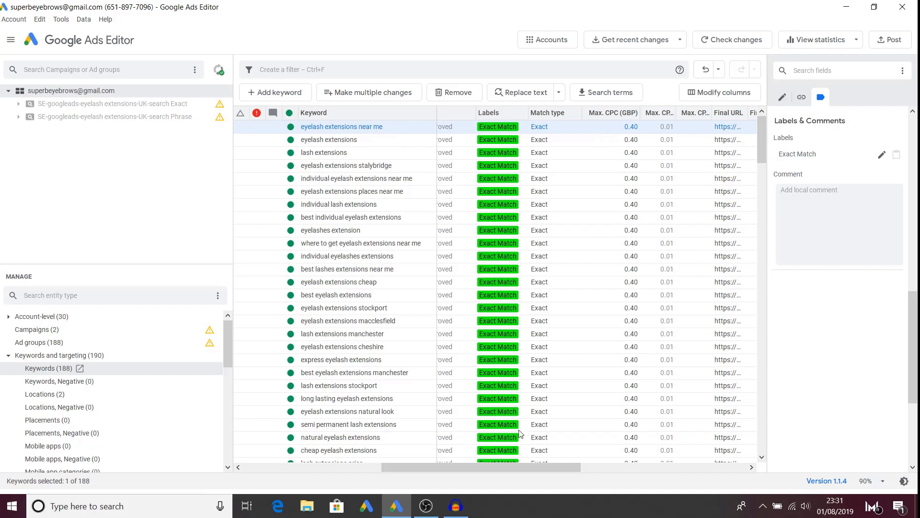
{"action": "left_click_drag", "start_coordinate": [504, 469], "coordinate": [568, 468]}
{"action": "left_click_drag", "start_coordinate": [577, 116], "coordinate": [638, 115]}
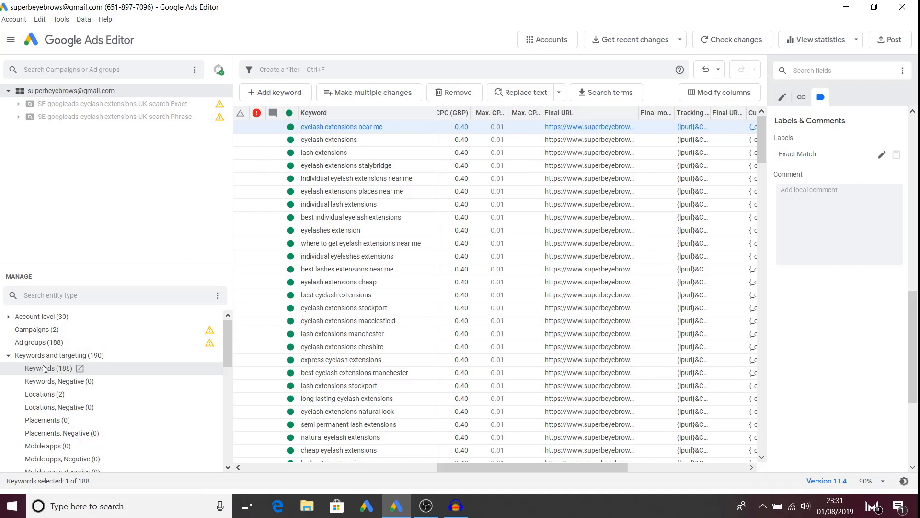
Step: Collapse the keywords and targeting entries, list the account's expanded text ads, and select the first ad
{"action": "left_click", "coordinate": [9, 356]}
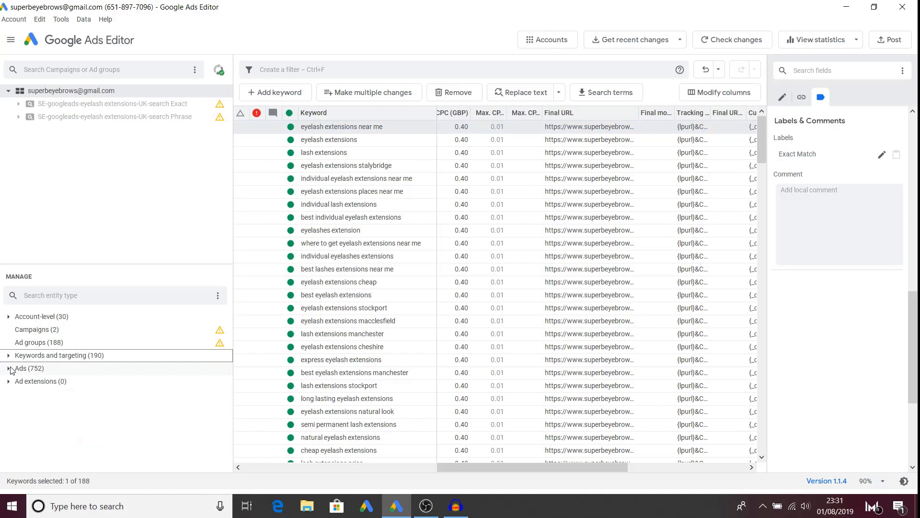
{"action": "left_click", "coordinate": [9, 368]}
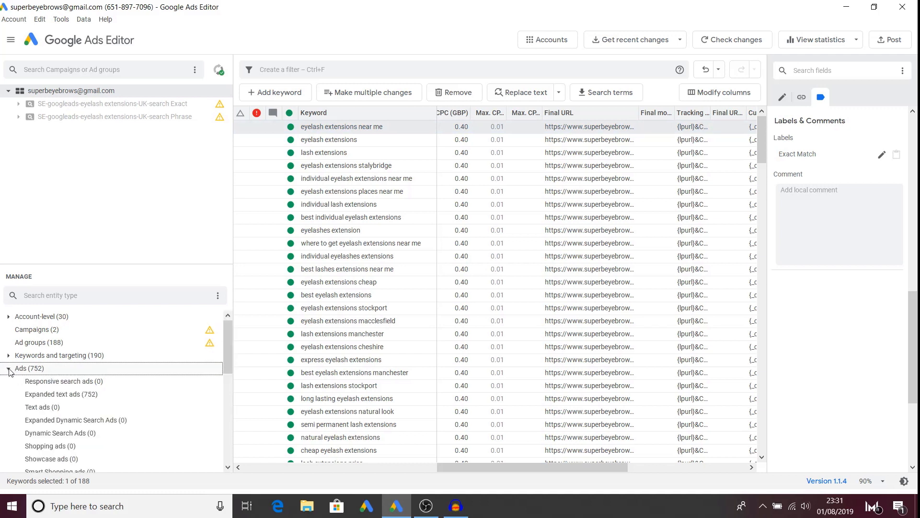
{"action": "left_click", "coordinate": [42, 395]}
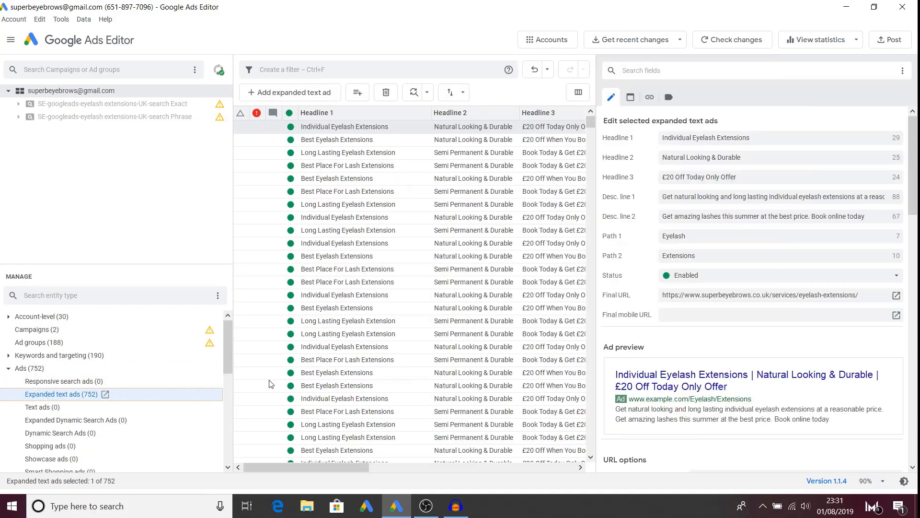
{"action": "left_click", "coordinate": [326, 126]}
Step: Widen the ad table at the expense of the editing area and look through its columns
{"action": "left_click_drag", "start_coordinate": [338, 467], "coordinate": [424, 467]}
{"action": "left_click_drag", "start_coordinate": [692, 198], "coordinate": [743, 198]}
{"action": "left_click_drag", "start_coordinate": [447, 468], "coordinate": [516, 461]}
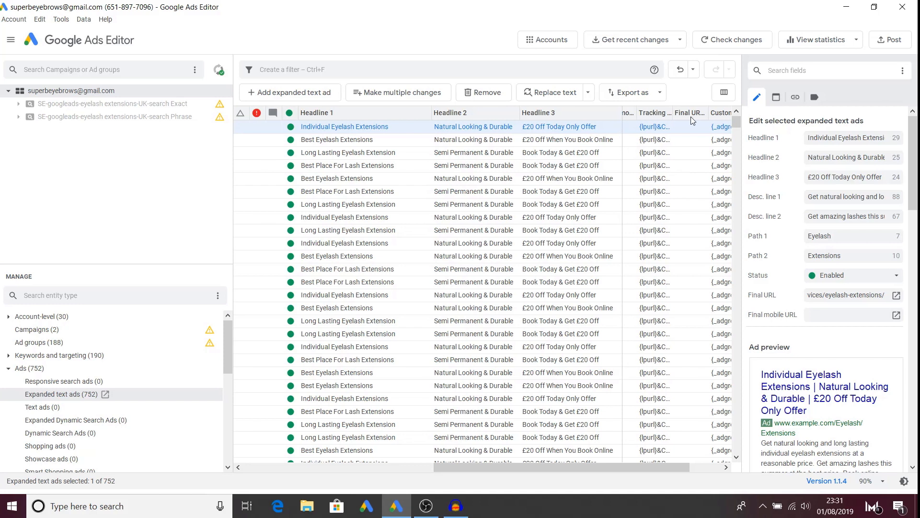
{"action": "left_click_drag", "start_coordinate": [516, 467], "coordinate": [305, 477]}
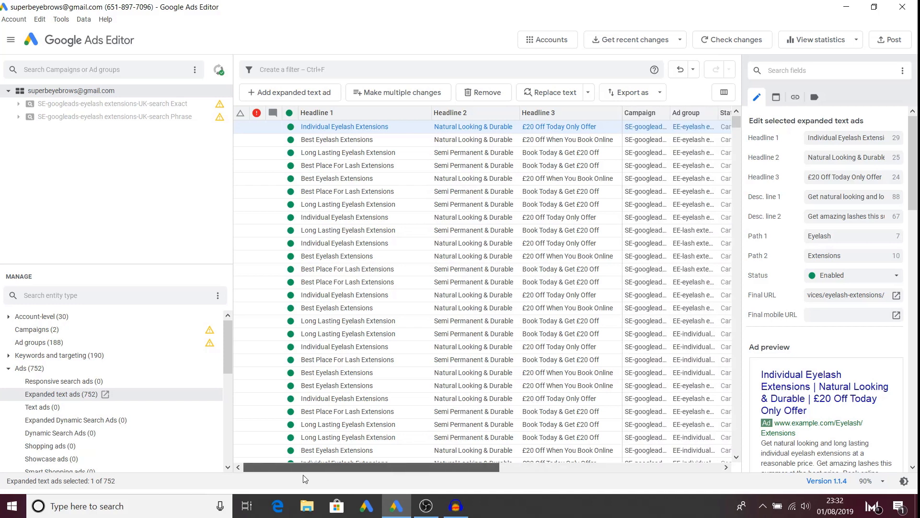
Step: Enlarge the editing area and examine the selected ad's text fields, ad preview, URL options, and labels and comments
{"action": "left_click_drag", "start_coordinate": [742, 105], "coordinate": [516, 117]}
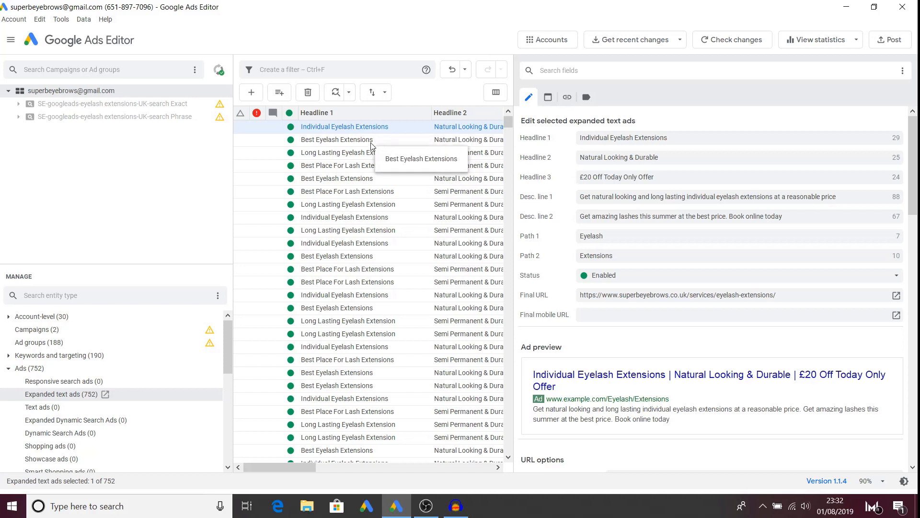
{"action": "left_click", "coordinate": [569, 101]}
{"action": "left_click", "coordinate": [547, 97]}
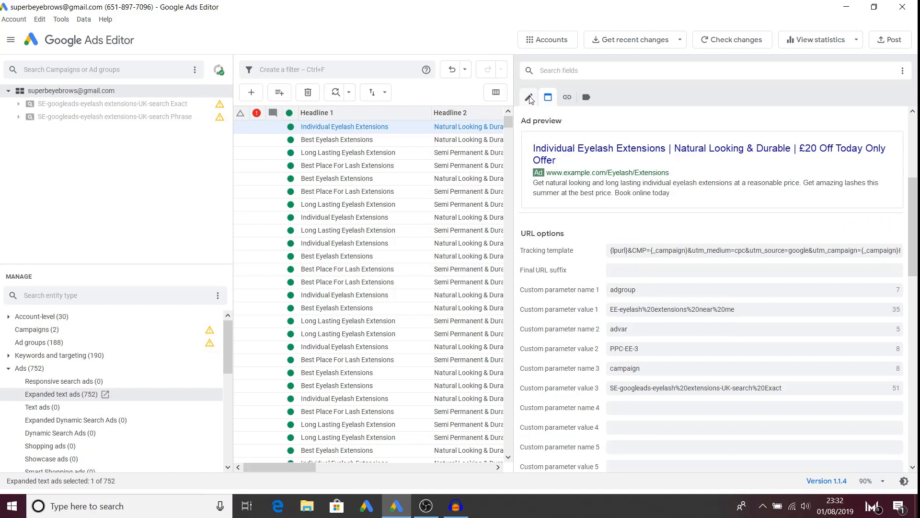
{"action": "left_click", "coordinate": [529, 98]}
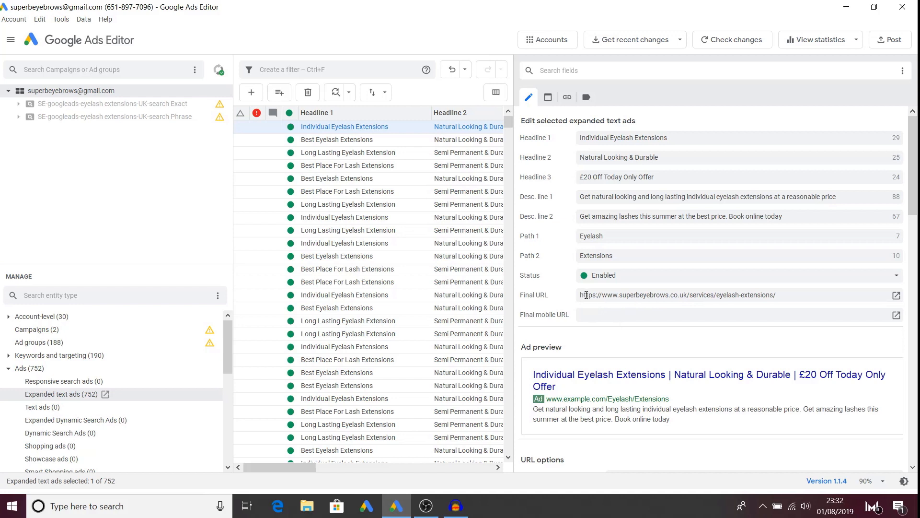
{"action": "scroll", "coordinate": [575, 383], "scroll_direction": "down", "scroll_amount": 3}
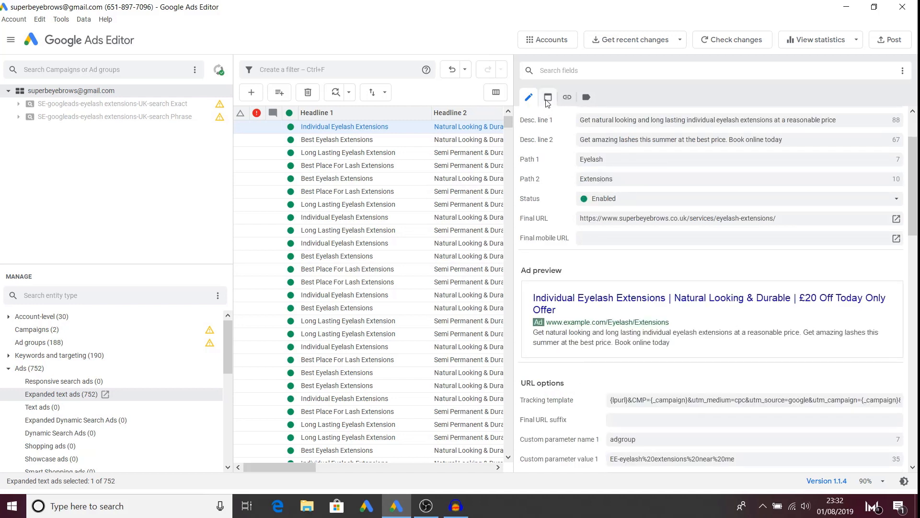
{"action": "scroll", "coordinate": [575, 211], "scroll_direction": "down", "scroll_amount": 10}
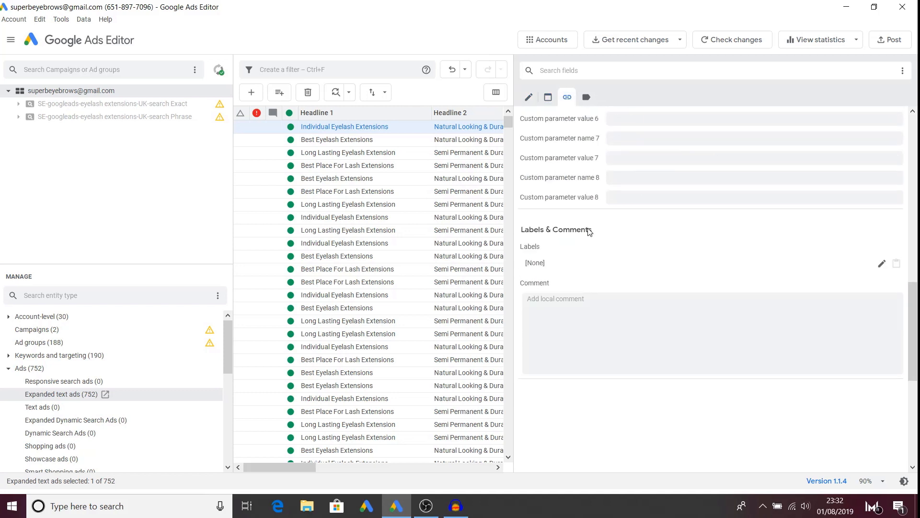
{"action": "scroll", "coordinate": [589, 232], "scroll_direction": "up", "scroll_amount": 10}
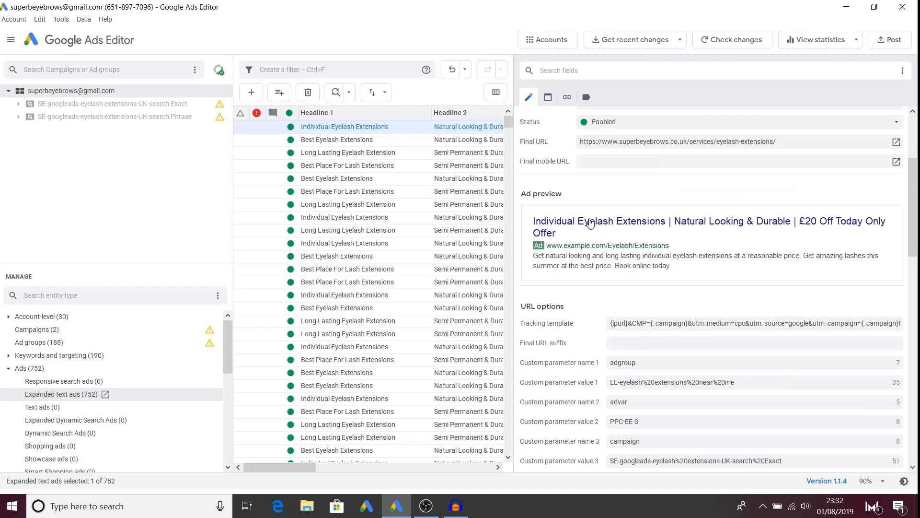
{"action": "scroll", "coordinate": [567, 132], "scroll_direction": "down", "scroll_amount": 4}
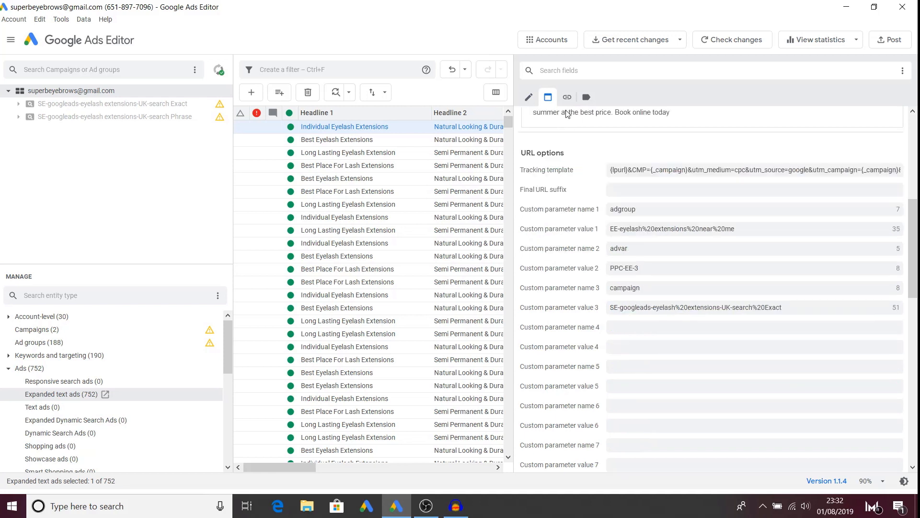
{"action": "scroll", "coordinate": [564, 212], "scroll_direction": "up", "scroll_amount": 4}
{"action": "scroll", "coordinate": [563, 212], "scroll_direction": "up", "scroll_amount": 3}
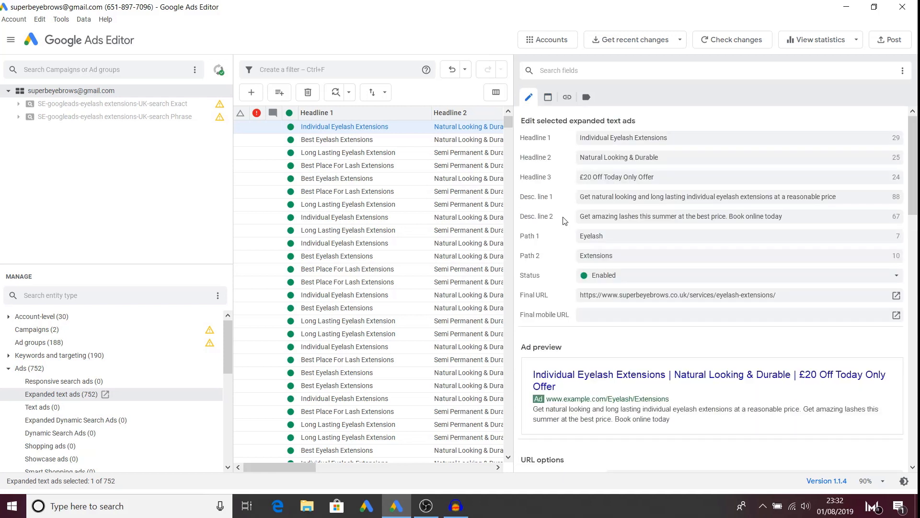
Step: View the ad's URL options, highlight the custom parameter name "campaign", and check the labels and comments before returning to the ad's text fields
{"action": "left_click", "coordinate": [566, 98]}
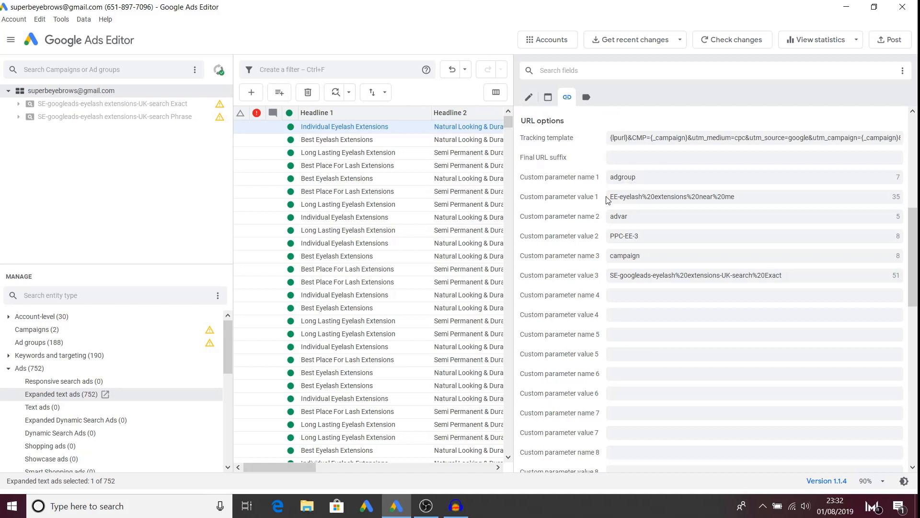
{"action": "left_click", "coordinate": [640, 235]}
{"action": "left_click", "coordinate": [642, 256]}
{"action": "double_click", "coordinate": [642, 255]}
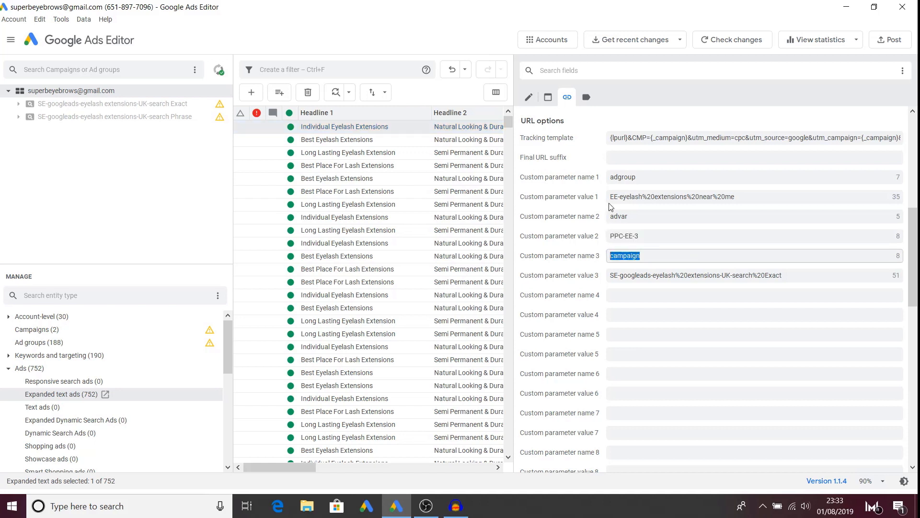
{"action": "left_click", "coordinate": [586, 97]}
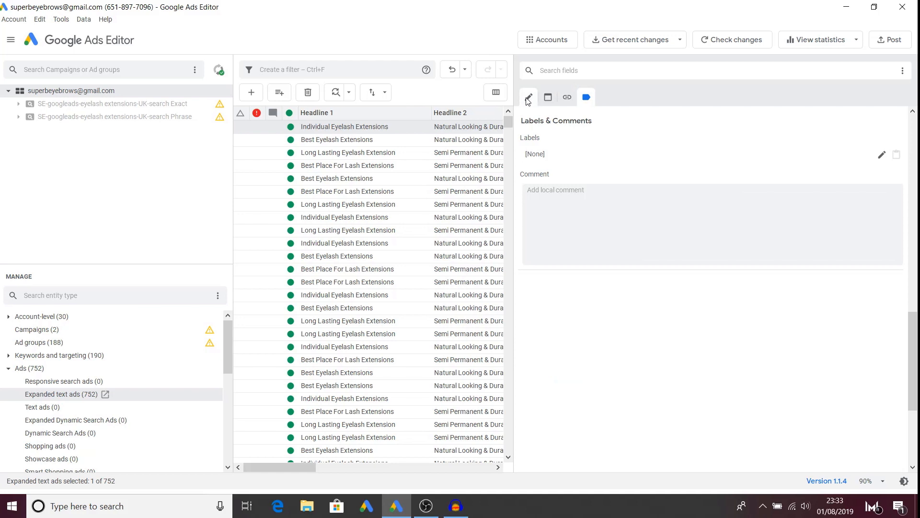
{"action": "left_click", "coordinate": [529, 97]}
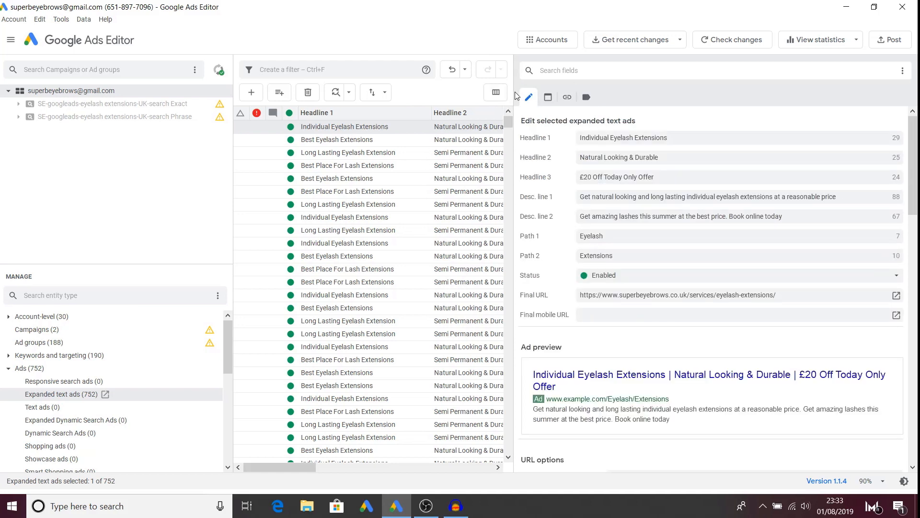
Step: Widen the ad table at the expense of the editing area and collapse the Ads entries
{"action": "left_click_drag", "start_coordinate": [515, 95], "coordinate": [698, 87]}
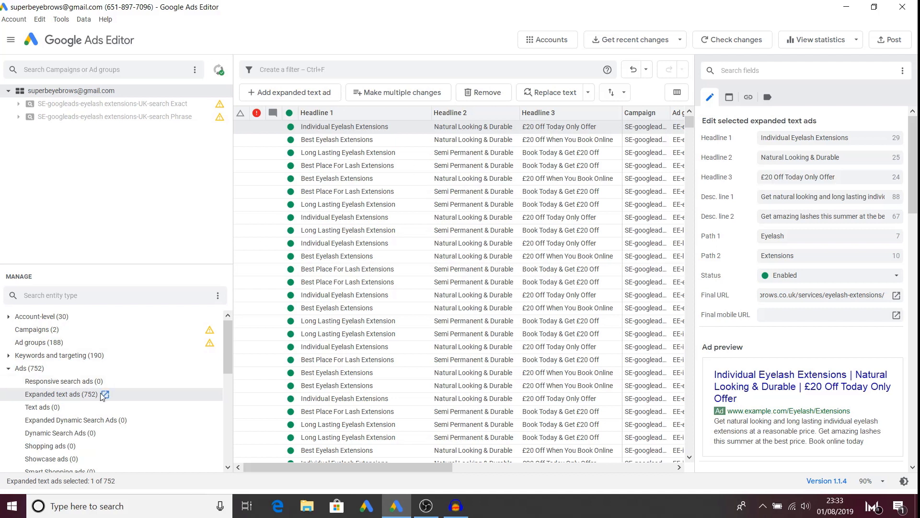
{"action": "left_click", "coordinate": [9, 368]}
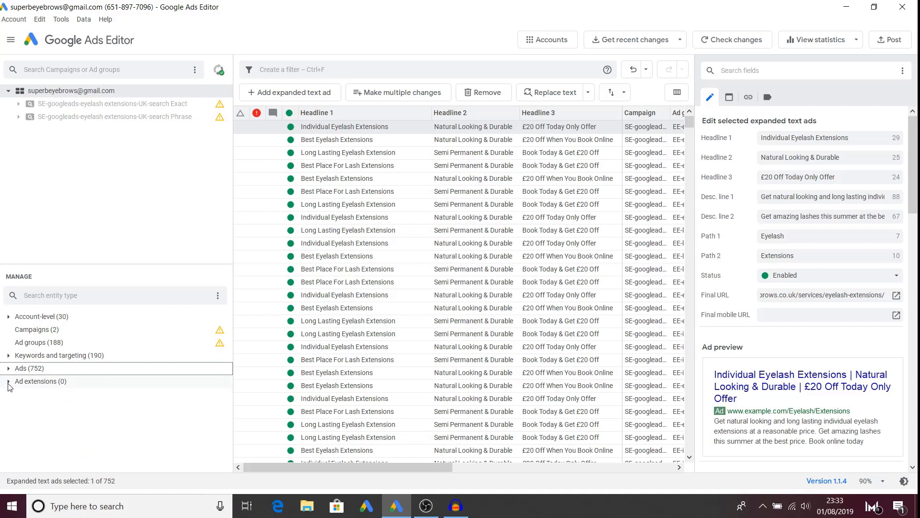
Step: Expand the ad extensions entries, view the sitelinks table and its editing fields, and collapse the entries again
{"action": "left_click", "coordinate": [8, 382]}
{"action": "left_click", "coordinate": [34, 398]}
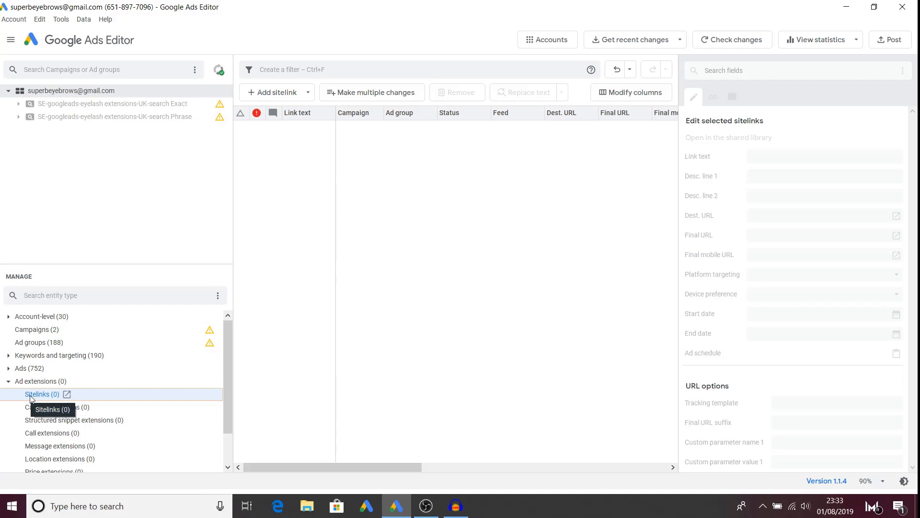
{"action": "left_click", "coordinate": [8, 383]}
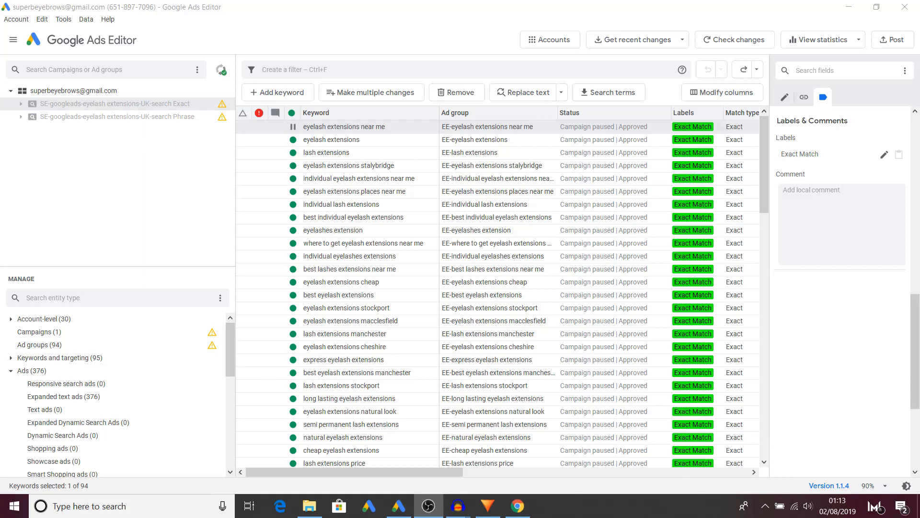
Step: Pause the keyword "individual eyelash extensions near me" in the campaign SE-googleads-eyelash extensions-UK-search Exact
{"action": "left_click", "coordinate": [70, 116]}
{"action": "left_click", "coordinate": [72, 104]}
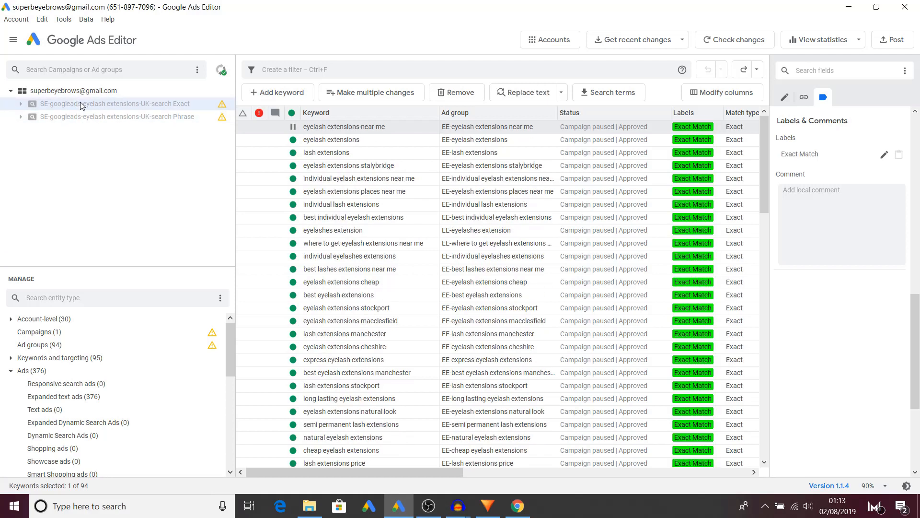
{"action": "left_click", "coordinate": [11, 371]}
{"action": "left_click", "coordinate": [10, 357]}
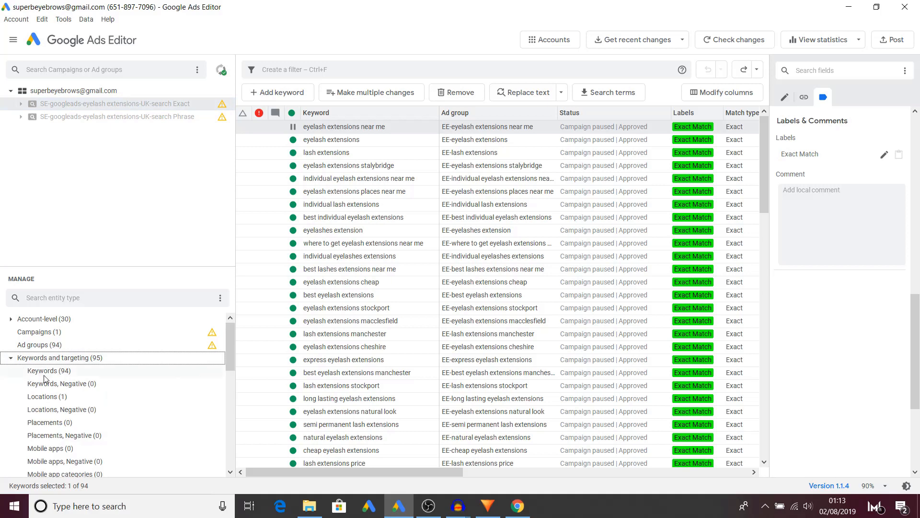
{"action": "double_click", "coordinate": [45, 374]}
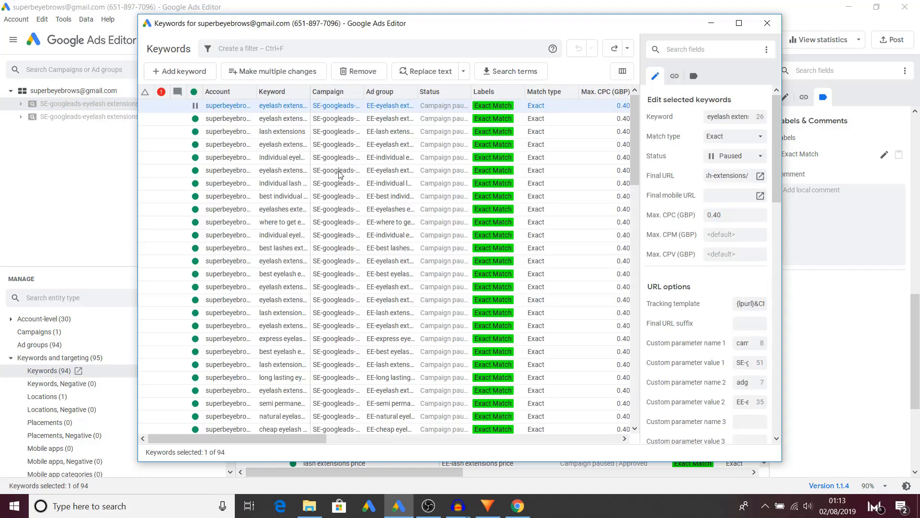
{"action": "left_click", "coordinate": [768, 23]}
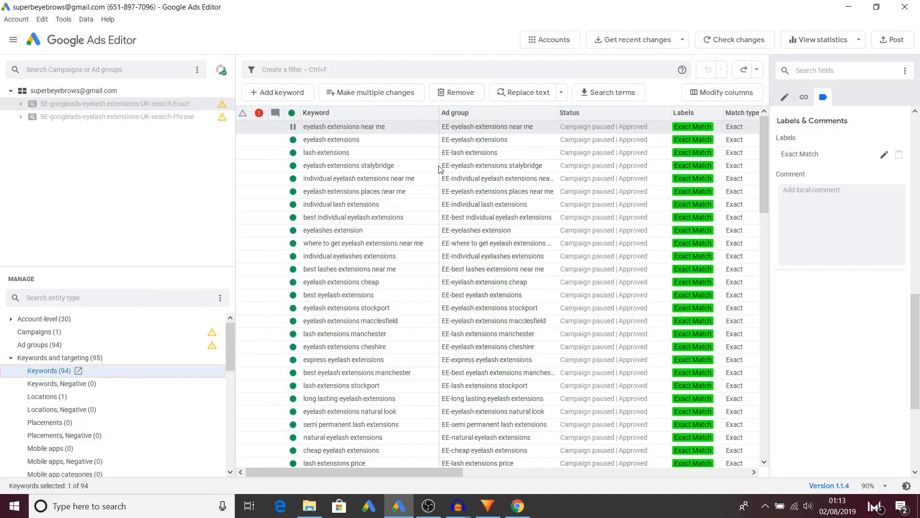
{"action": "left_click", "coordinate": [343, 182]}
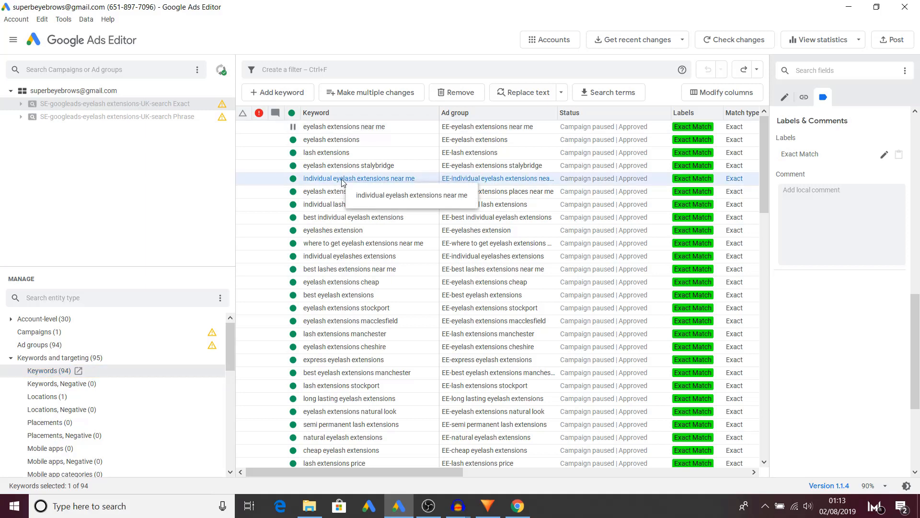
{"action": "right_click", "coordinate": [343, 181]}
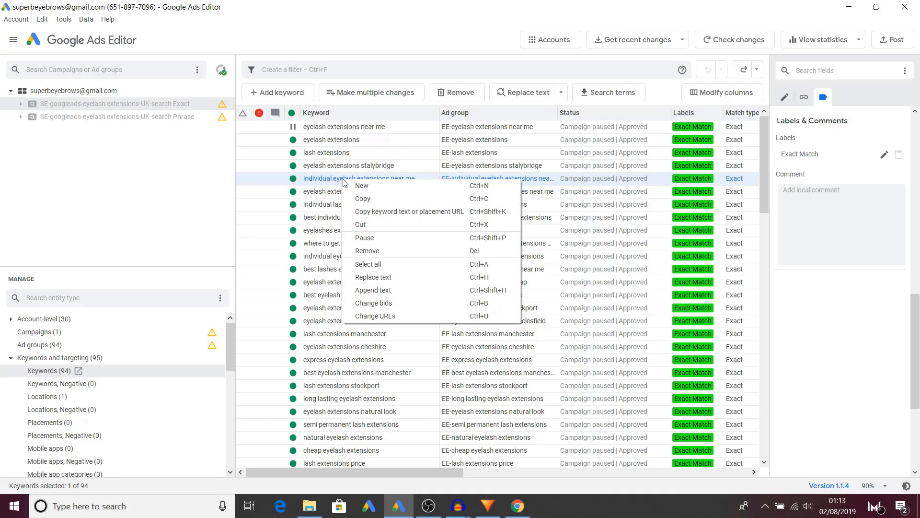
{"action": "left_click", "coordinate": [376, 238]}
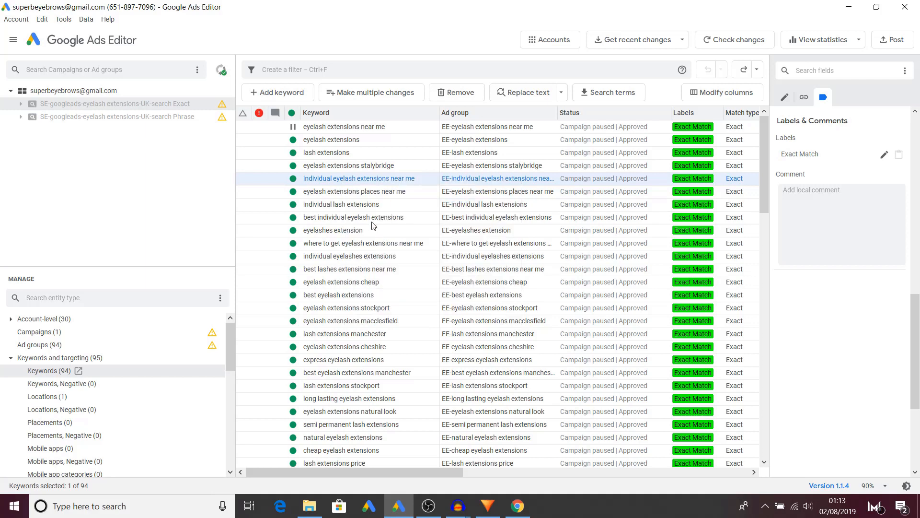
Step: Pause the second expanded text ad, headlined "Best Eyelash Extensions", in the campaign SE-googleads-eyelash extensions-UK-search Phrase
{"action": "left_click", "coordinate": [123, 119]}
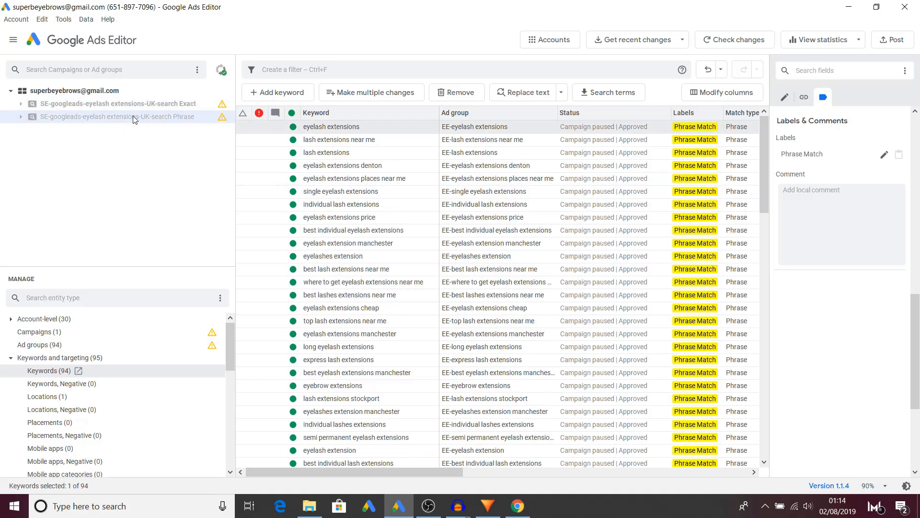
{"action": "left_click", "coordinate": [10, 359]}
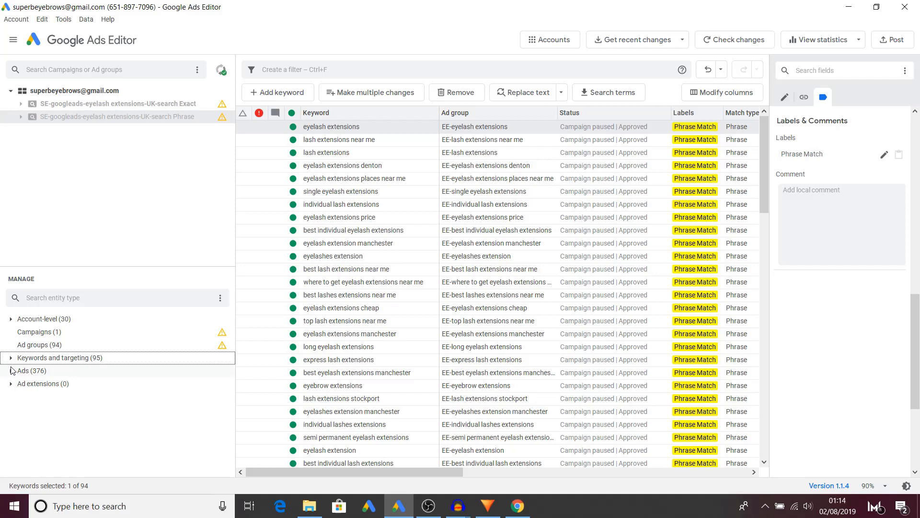
{"action": "left_click", "coordinate": [11, 372]}
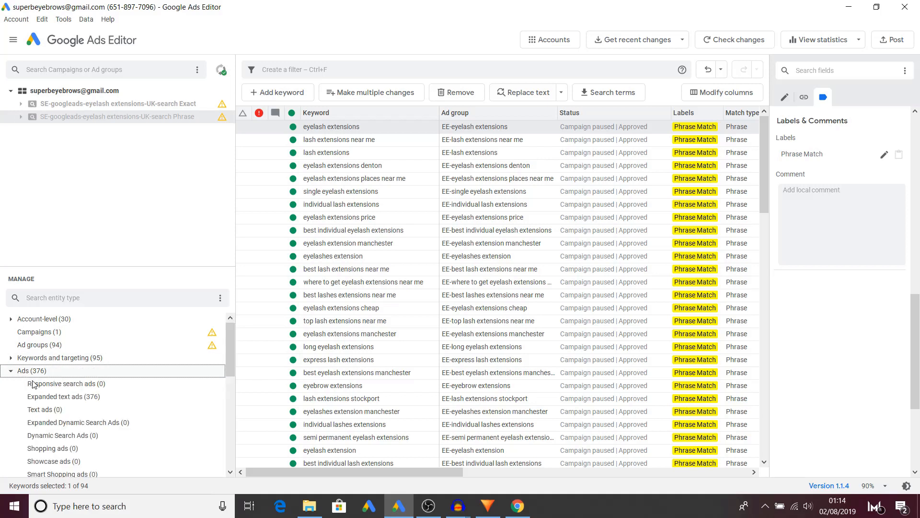
{"action": "left_click", "coordinate": [59, 397]}
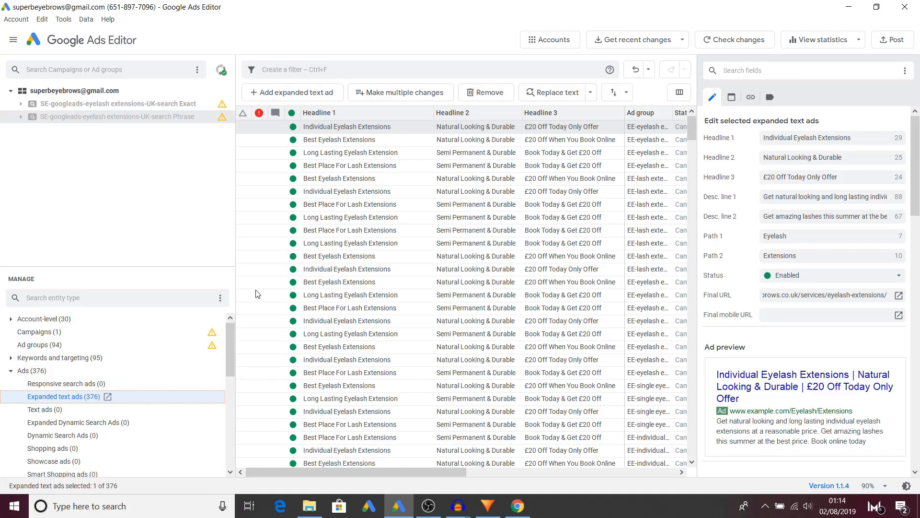
{"action": "right_click", "coordinate": [334, 141]}
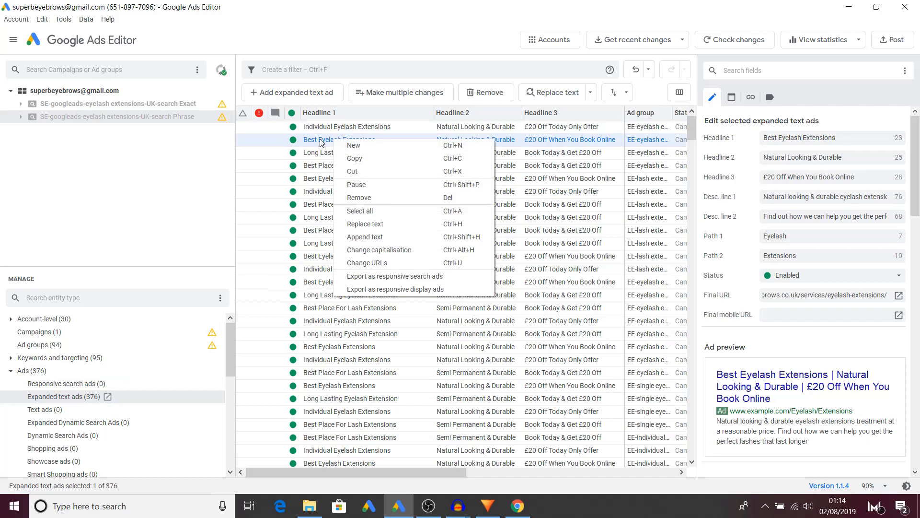
{"action": "left_click", "coordinate": [320, 140]}
{"action": "double_click", "coordinate": [321, 139]}
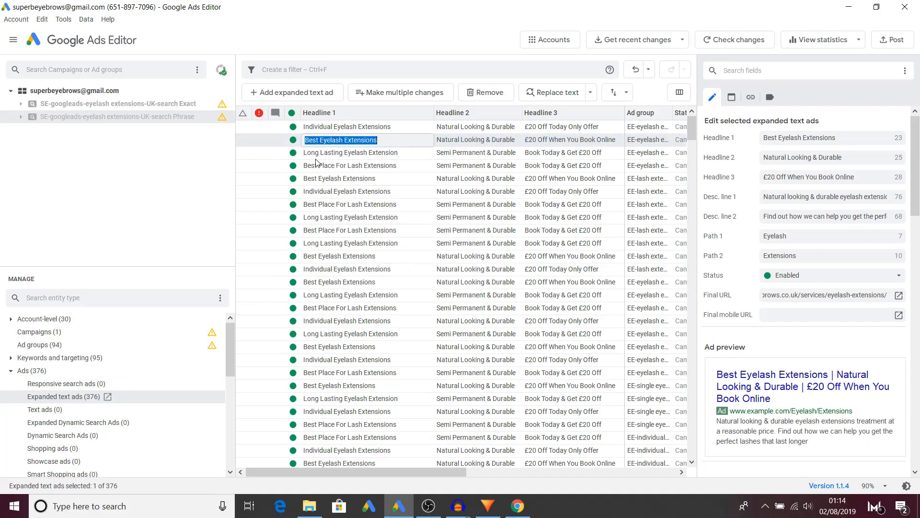
{"action": "left_click", "coordinate": [319, 153]}
{"action": "left_click", "coordinate": [322, 142]}
{"action": "right_click", "coordinate": [323, 143]}
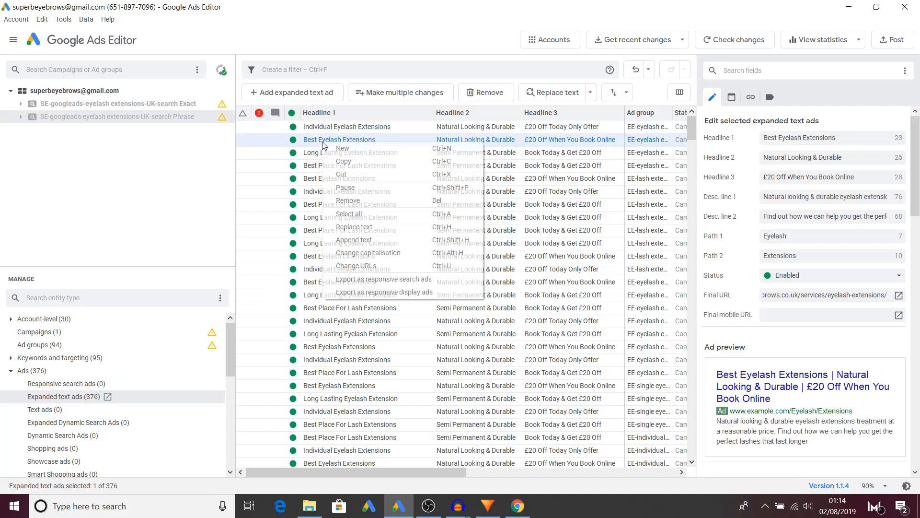
{"action": "left_click", "coordinate": [347, 188]}
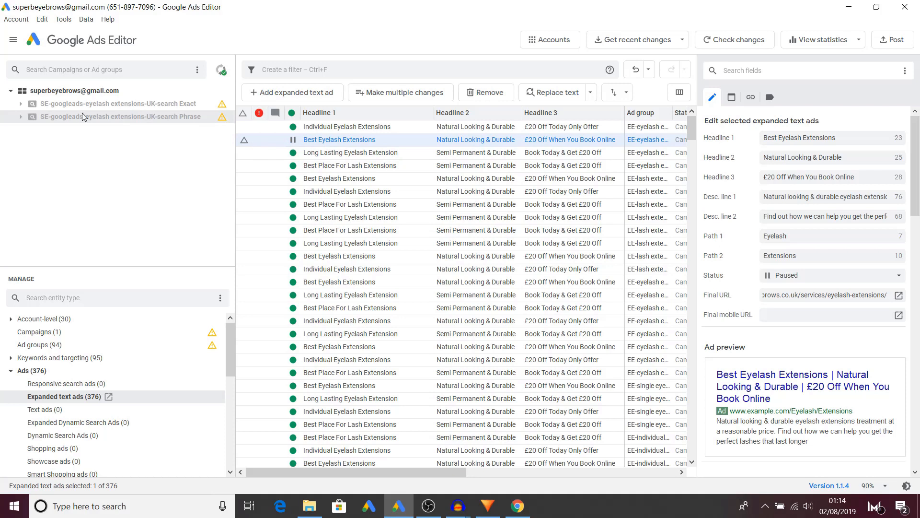
Step: Review the Phrase campaign's pending changes without posting them, and post the pending changes for all campaigns in the account
{"action": "left_click", "coordinate": [888, 42]}
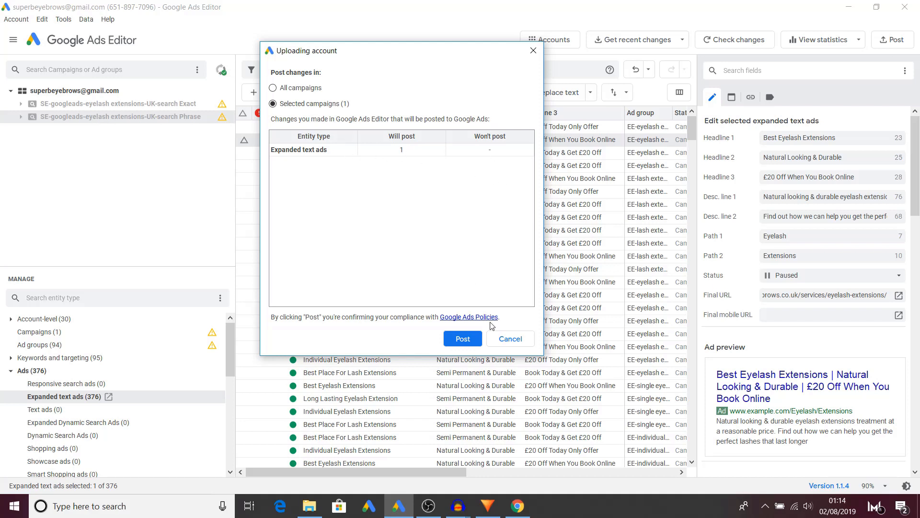
{"action": "left_click", "coordinate": [511, 341]}
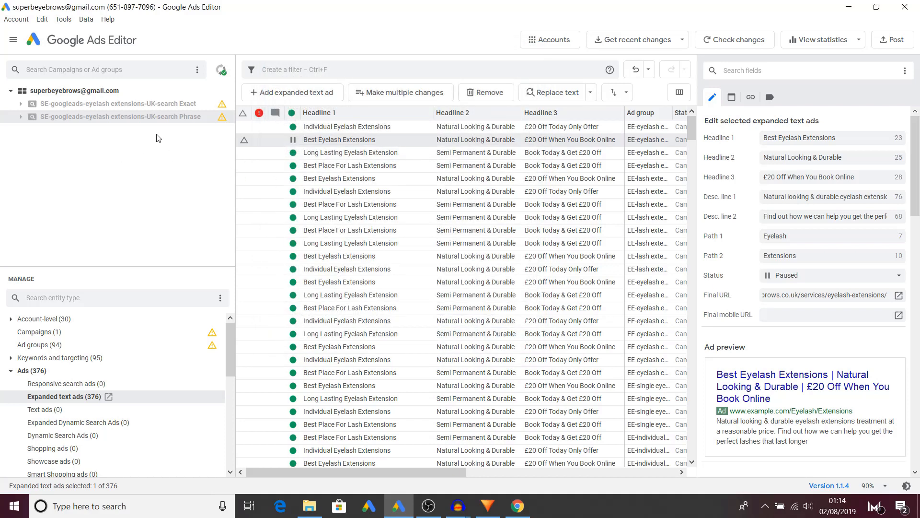
{"action": "left_click", "coordinate": [102, 91]}
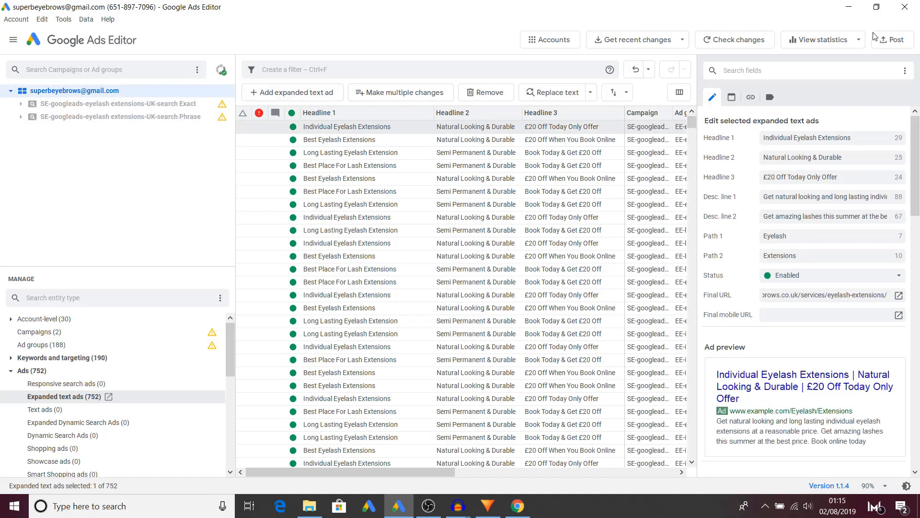
{"action": "left_click", "coordinate": [895, 41]}
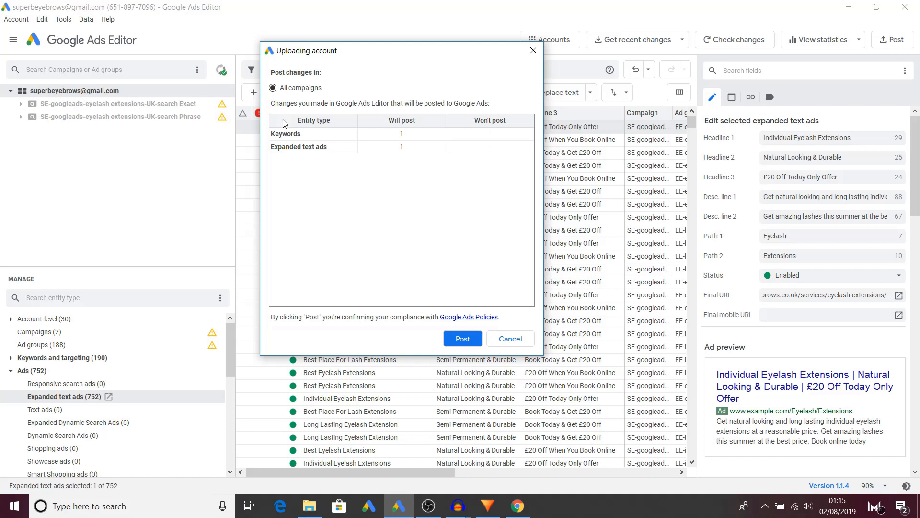
{"action": "left_click", "coordinate": [465, 338]}
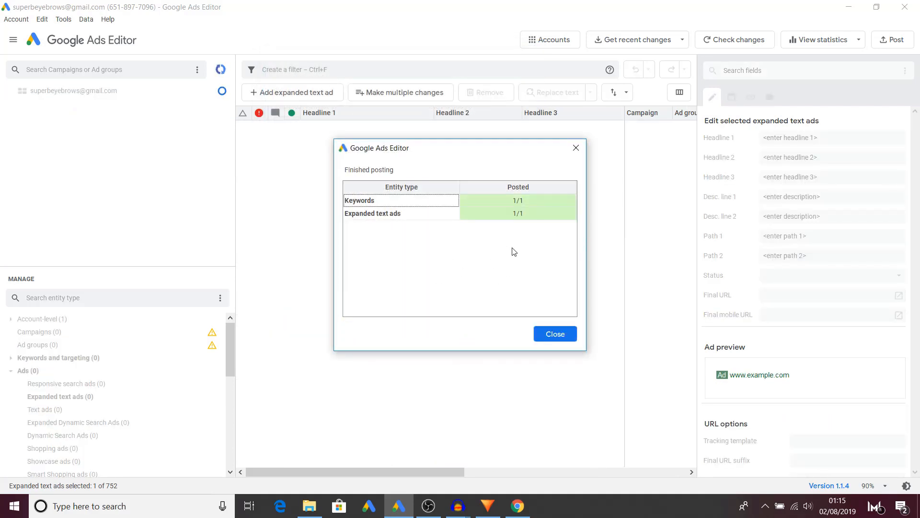
{"action": "left_click", "coordinate": [554, 333]}
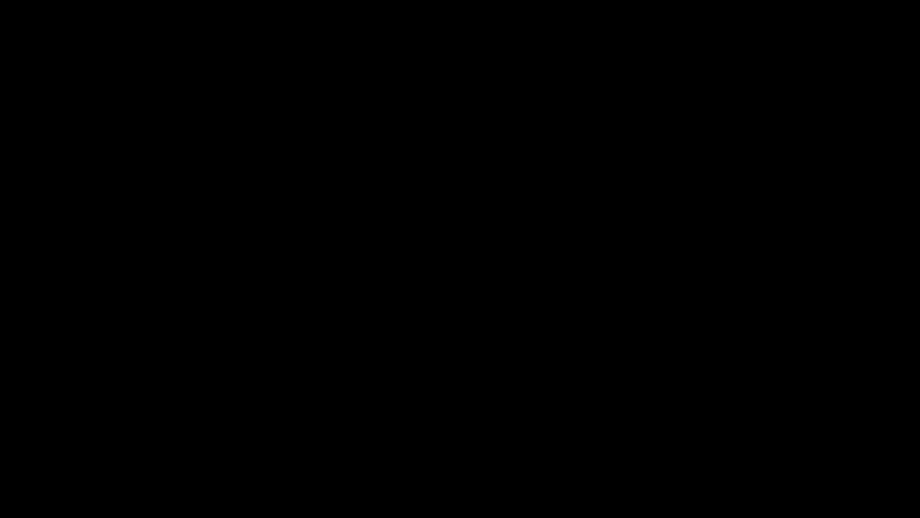